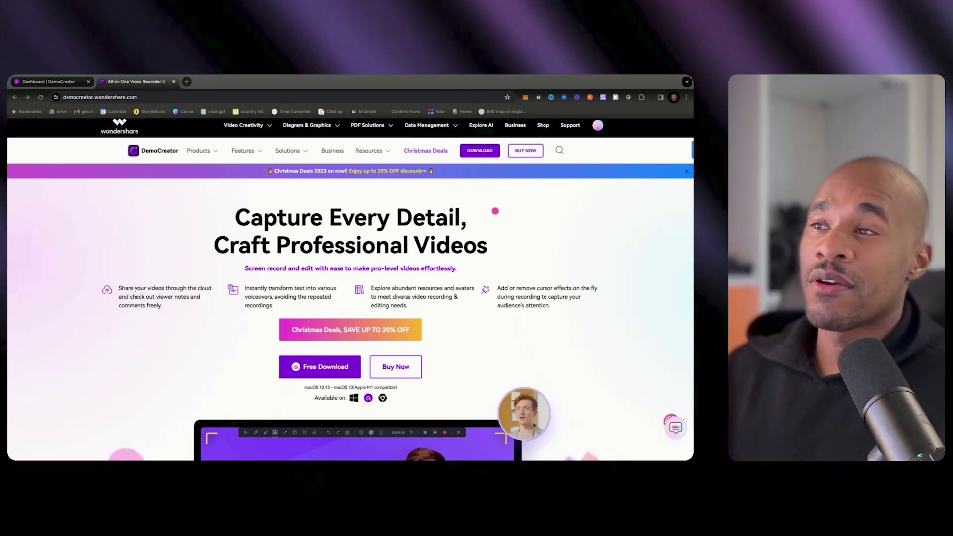
- Scroll through the DemoCreator homepage feature sections
scroll(358, 374, "down", 3)
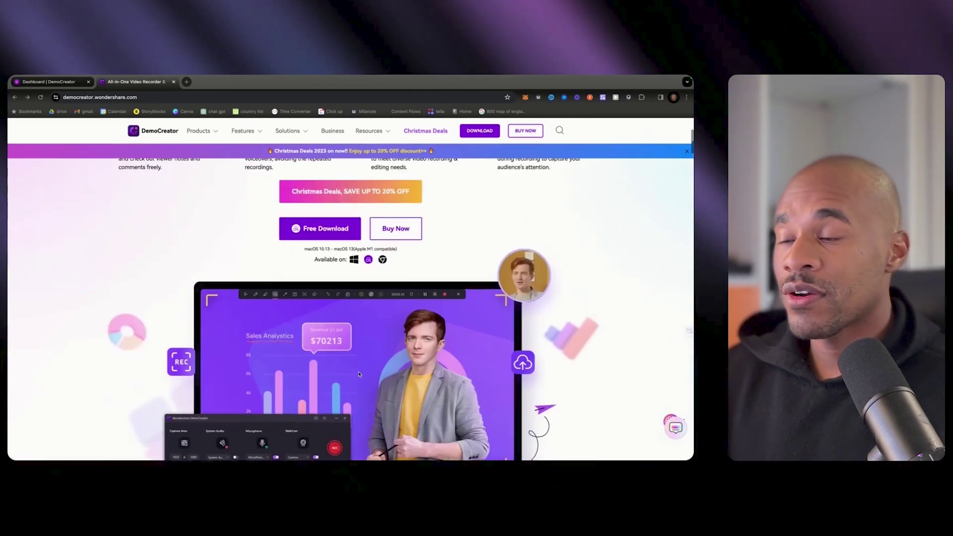
scroll(359, 373, "down", 2)
scroll(355, 368, "down", 3)
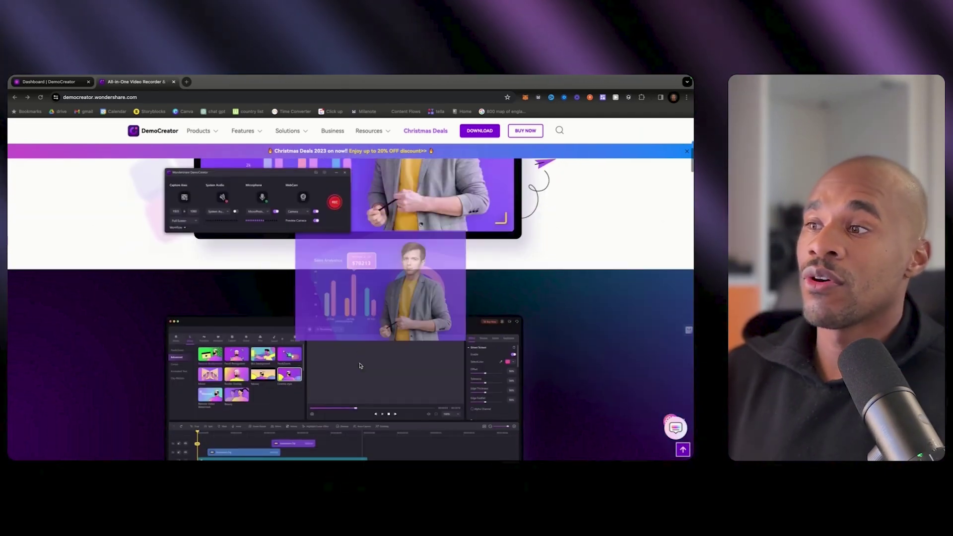
scroll(302, 346, "down", 3)
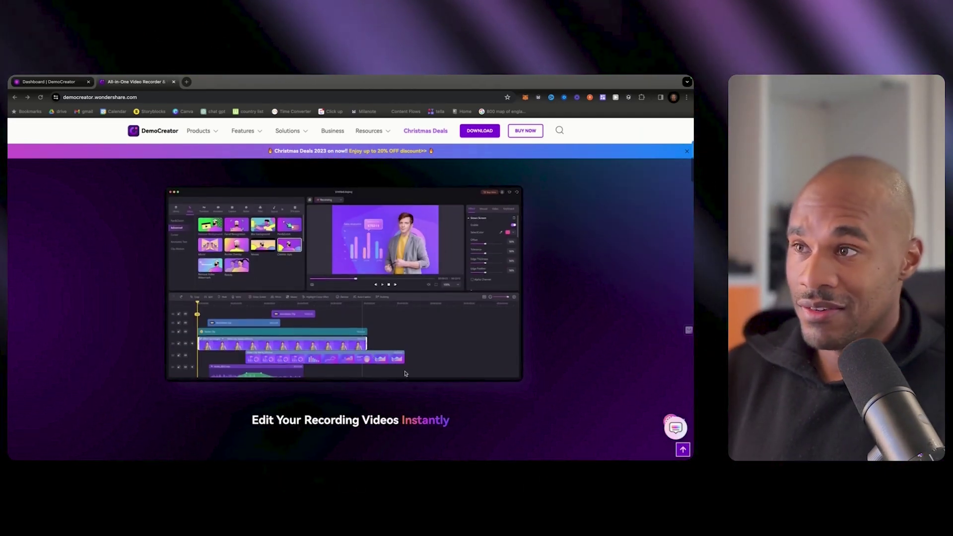
scroll(300, 317, "down", 1)
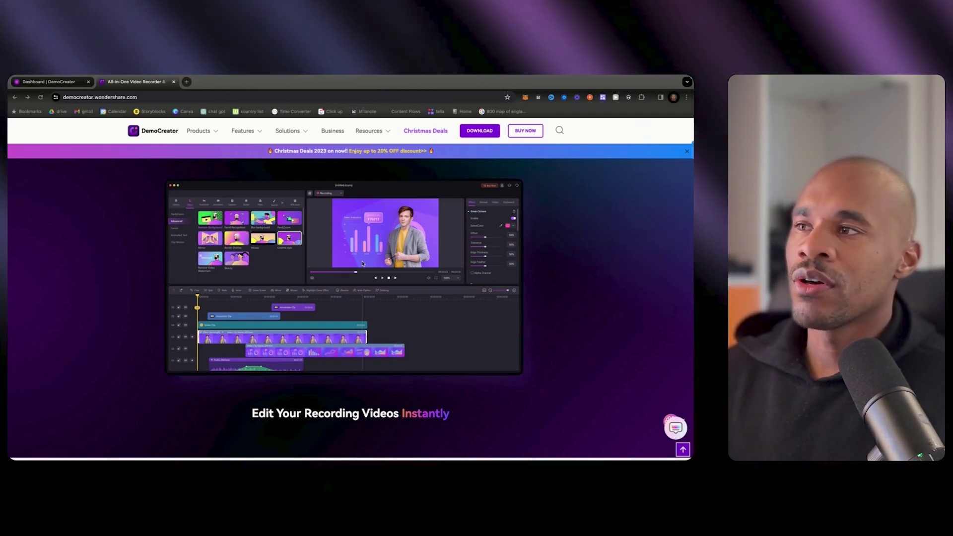
scroll(396, 287, "down", 10)
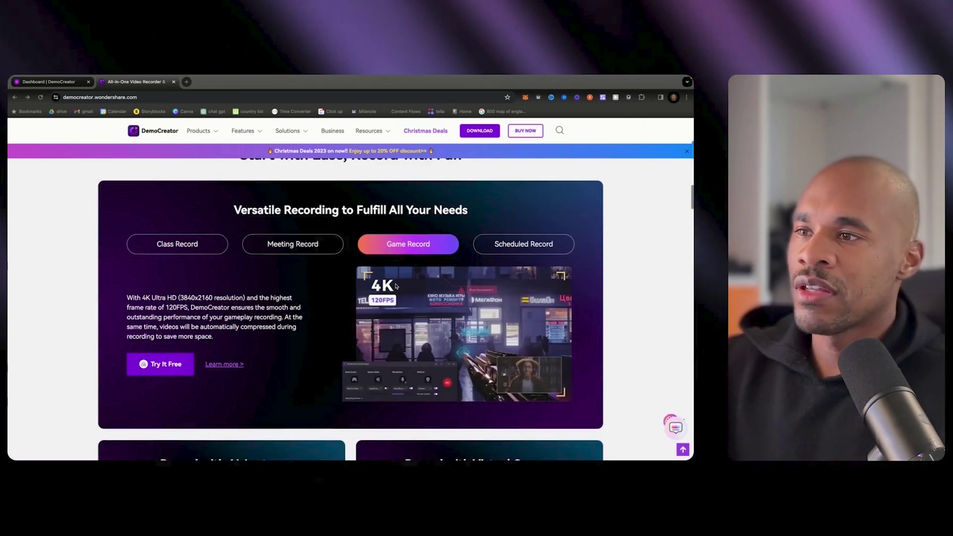
scroll(395, 286, "up", 5)
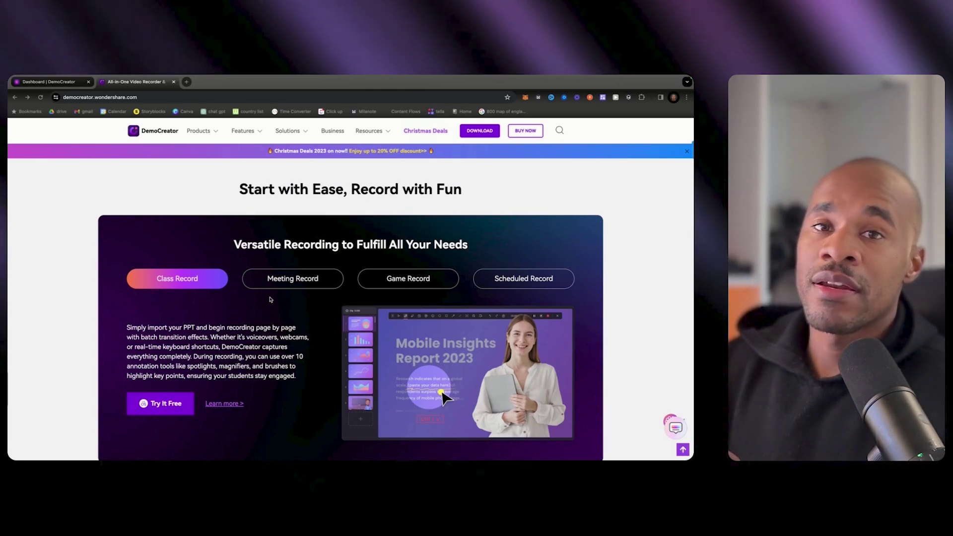
scroll(273, 323, "down", 3)
scroll(276, 346, "down", 5)
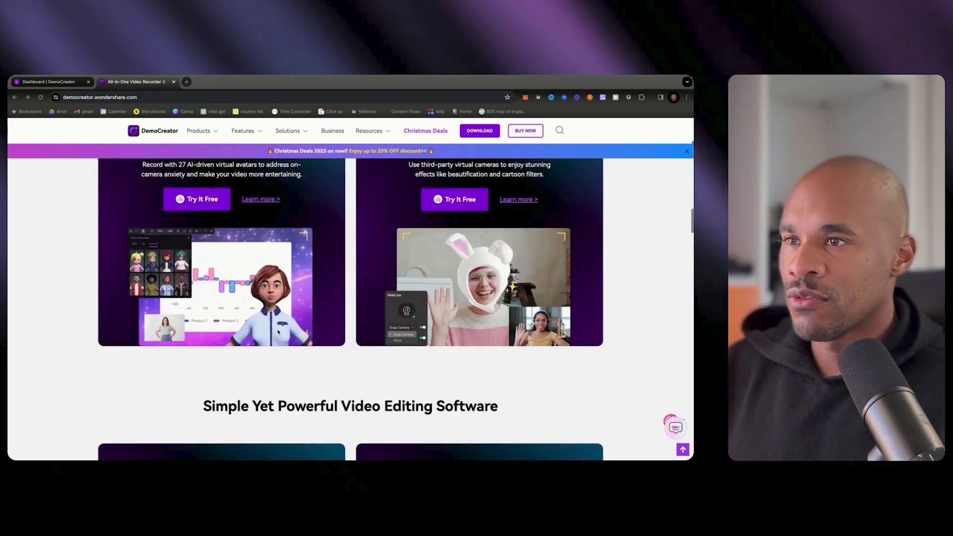
scroll(353, 329, "up", 10)
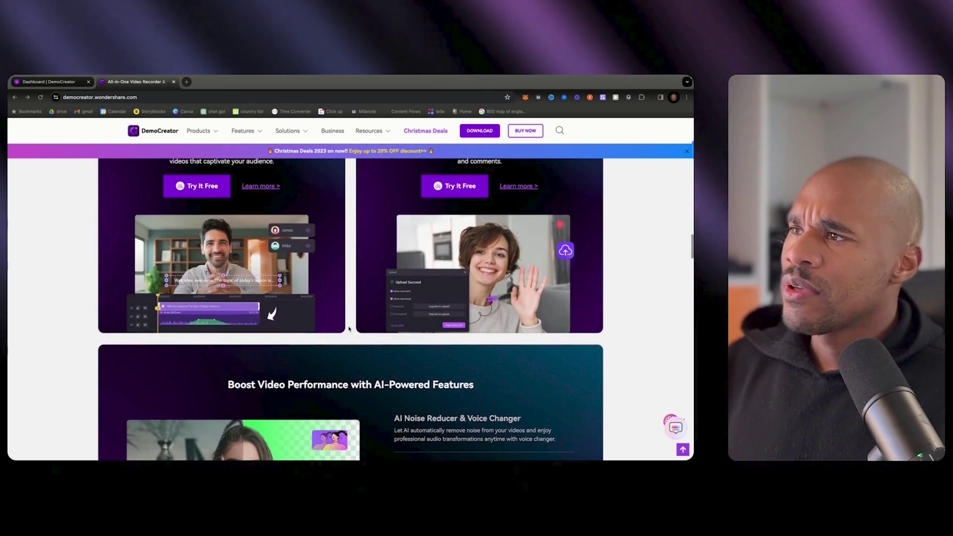
scroll(447, 323, "down", 12)
scroll(530, 316, "up", 4)
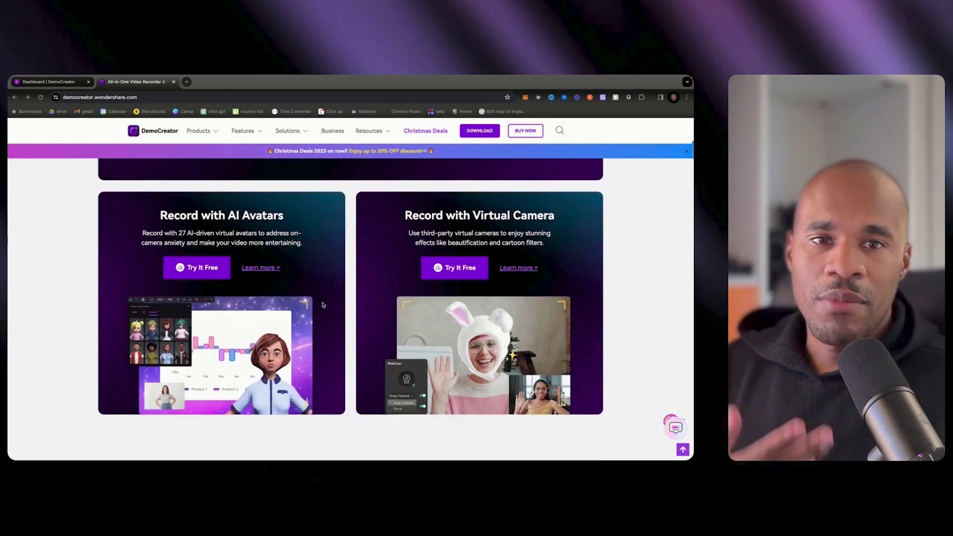
scroll(325, 347, "up", 8)
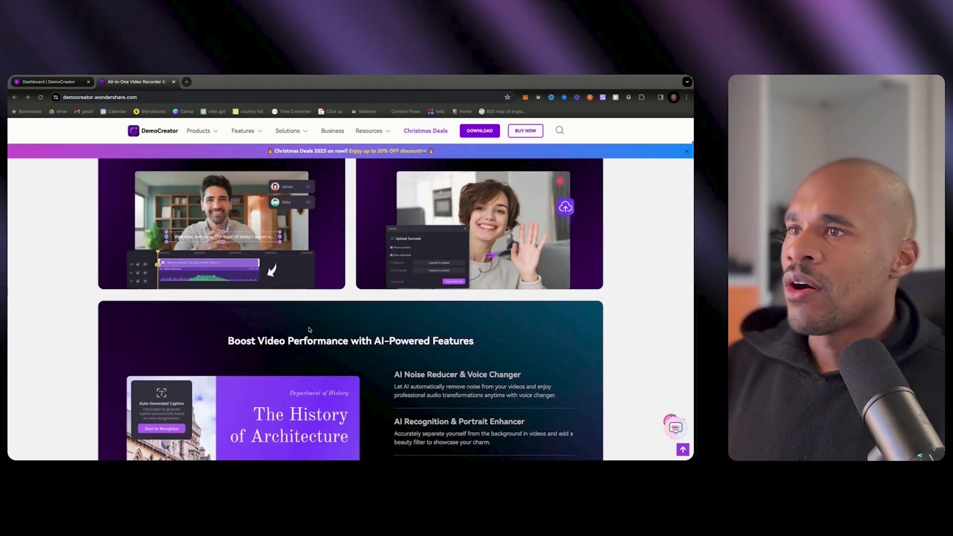
scroll(308, 330, "down", 9)
- Return to the top of the homepage and open the Buy Now pricing page
scroll(309, 329, "up", 2)
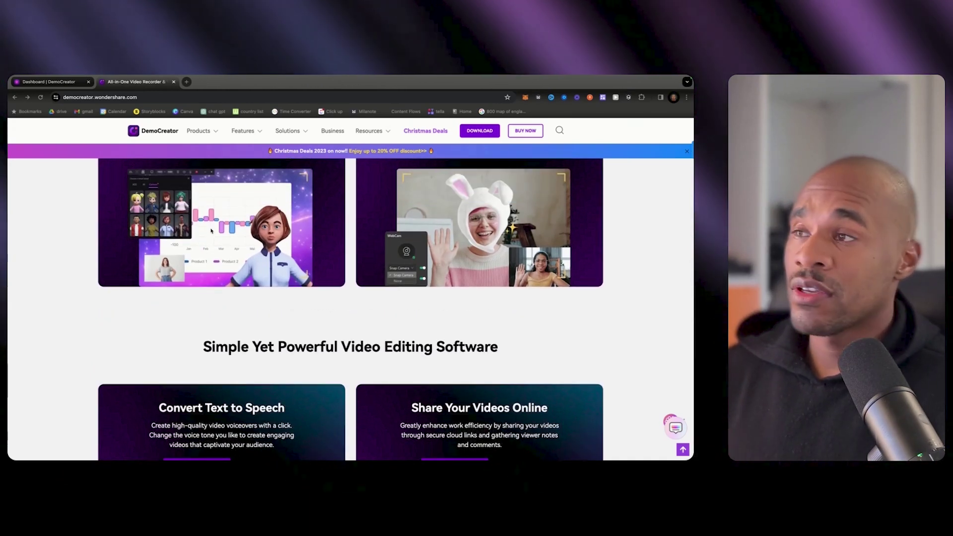
scroll(258, 301, "up", 5)
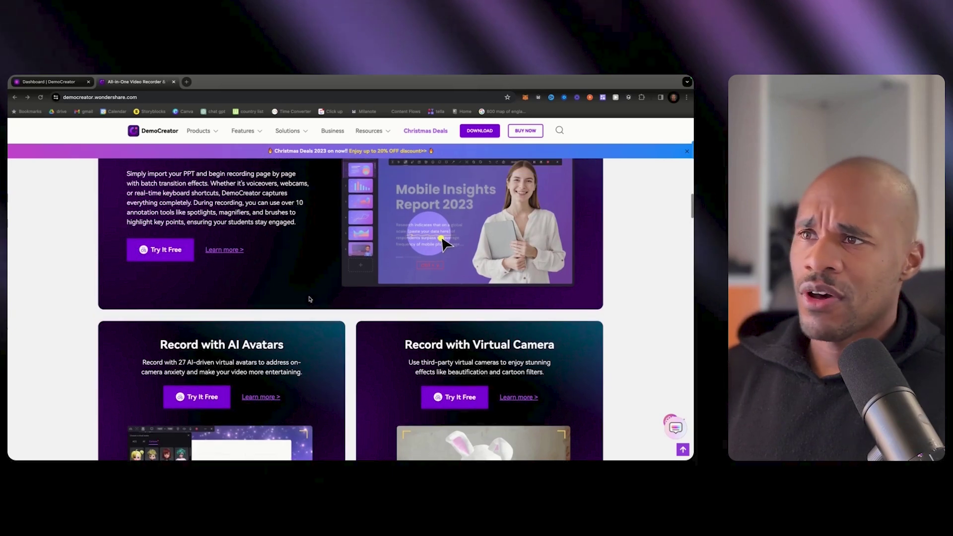
scroll(308, 299, "up", 6)
scroll(308, 298, "up", 5)
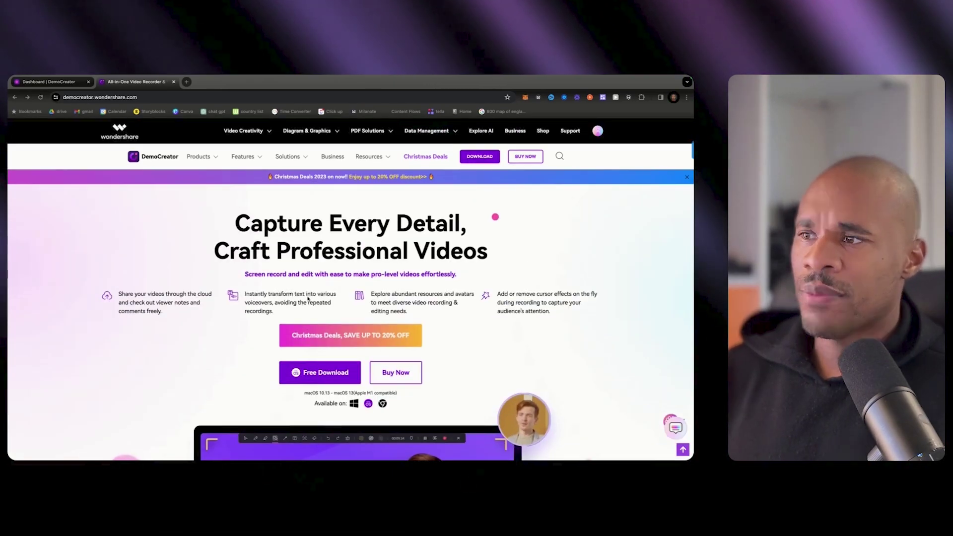
left_click(389, 372)
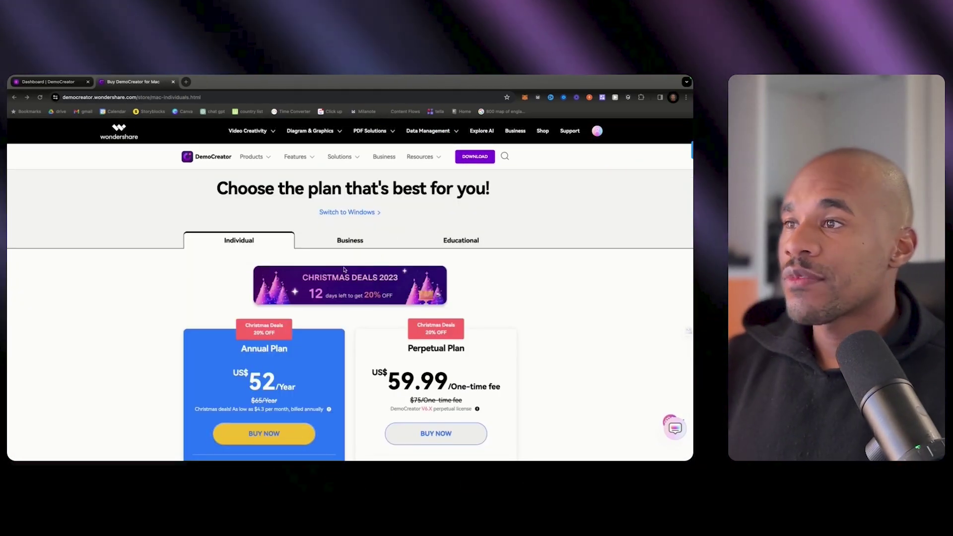
scroll(297, 266, "down", 1)
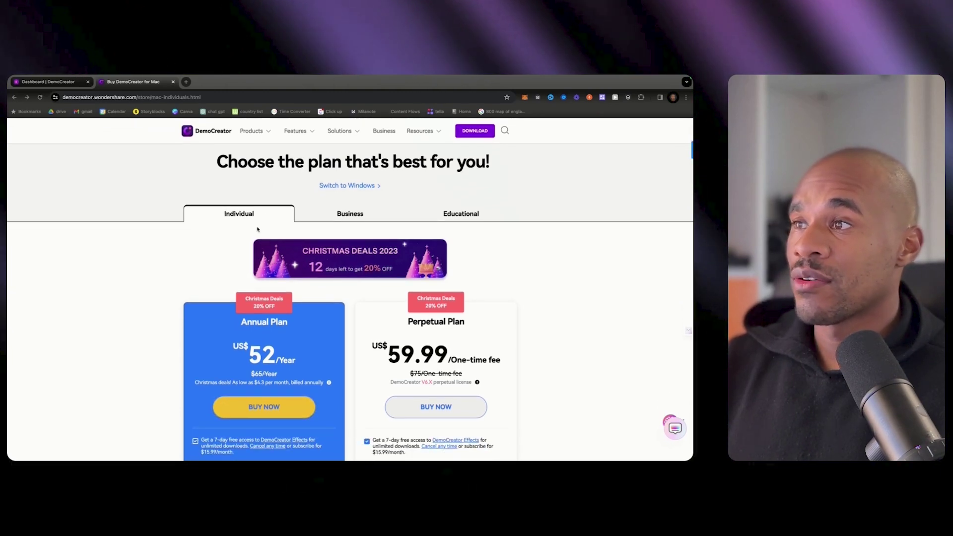
scroll(380, 229, "down", 2)
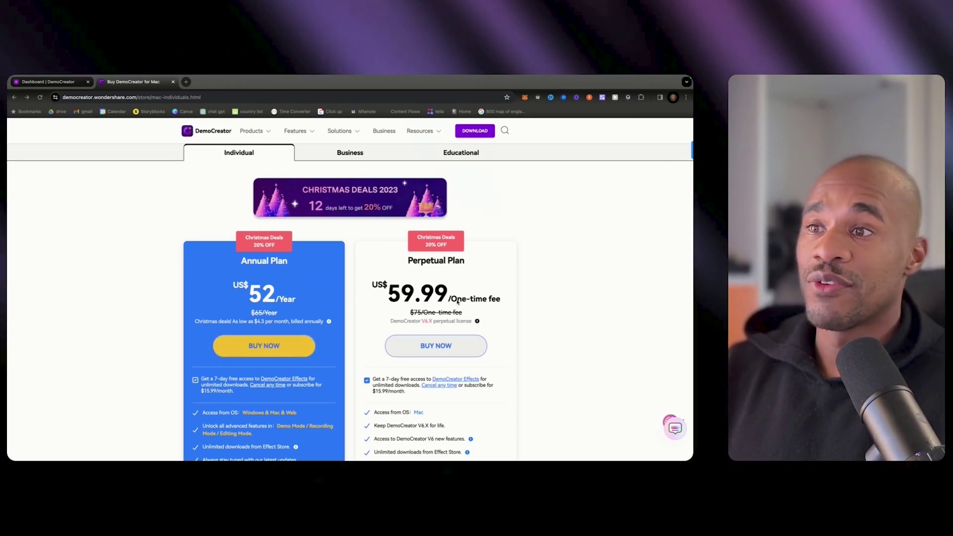
scroll(196, 274, "up", 3)
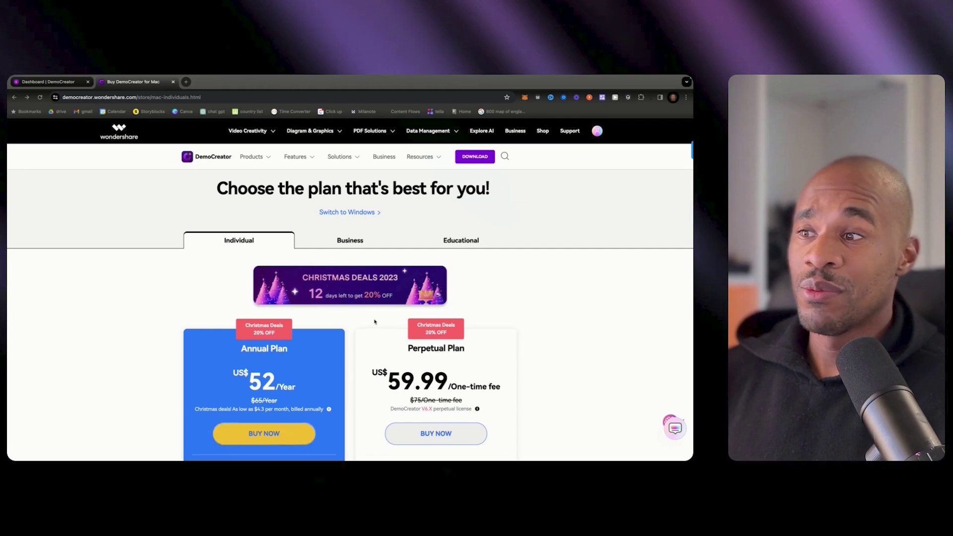
scroll(375, 321, "down", 2)
scroll(300, 349, "up", 2)
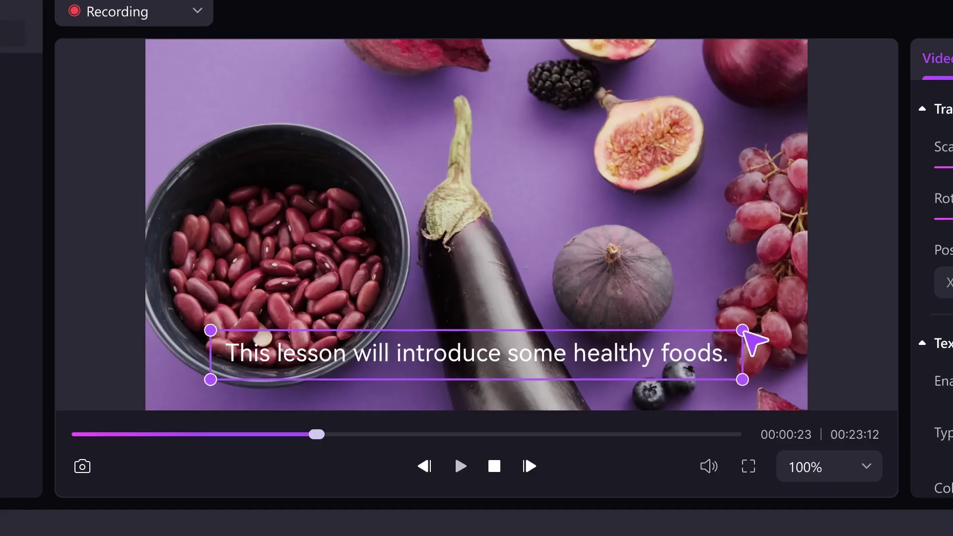
- Shrink the caption box in the preview and bring up the dubbing voice choices
left_click_drag(744, 331, 719, 348)
left_click(564, 308)
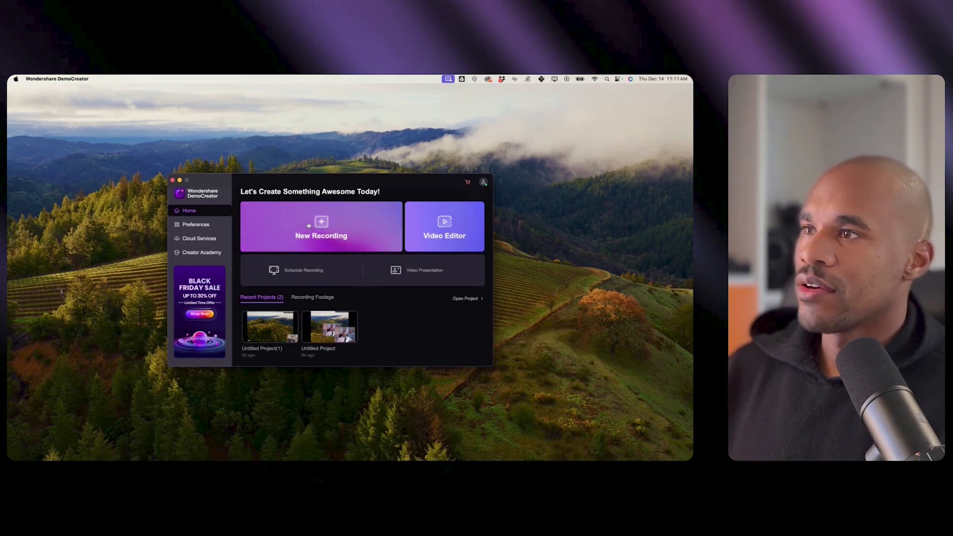
- Start a new recording, extend the capture zone to about 2110 px tall, keep iPhone Camera
left_click(308, 226)
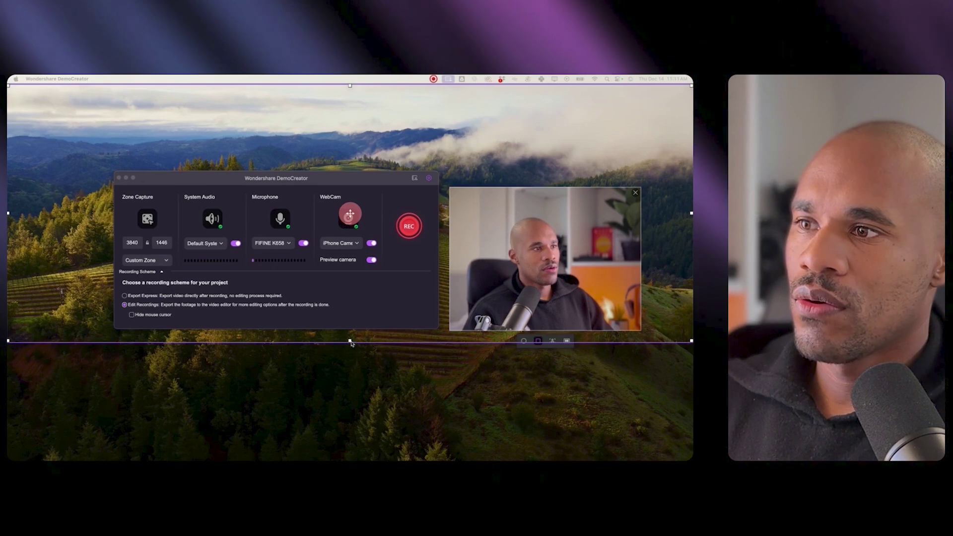
left_click_drag(350, 342, 350, 459)
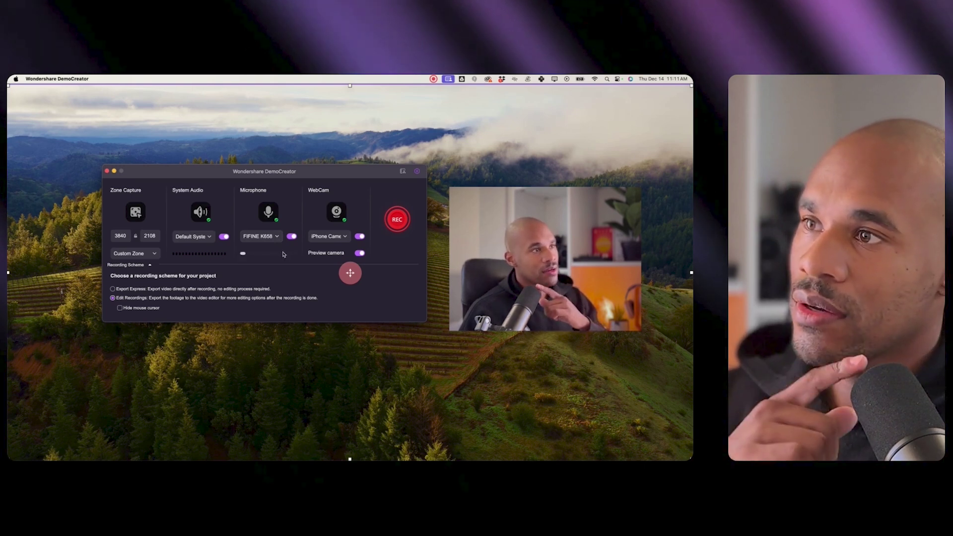
left_click(347, 238)
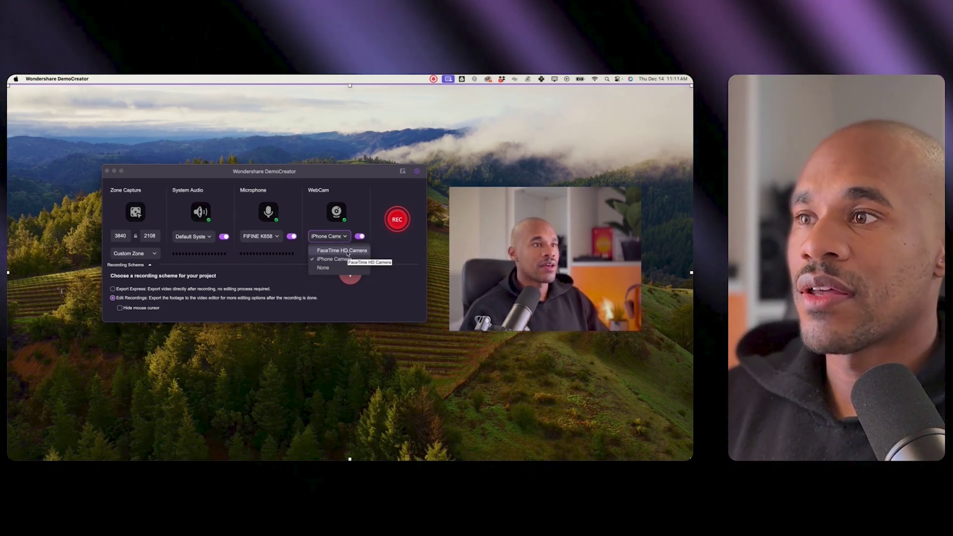
left_click(347, 251)
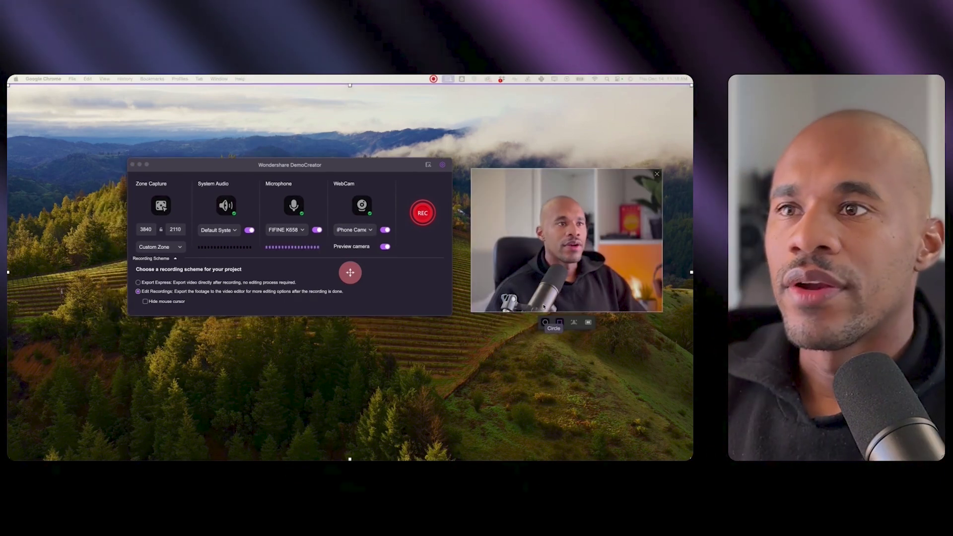
- Try Circle, Rectangle and background removal on the webcam, ending rectangular with the room visible
left_click(546, 323)
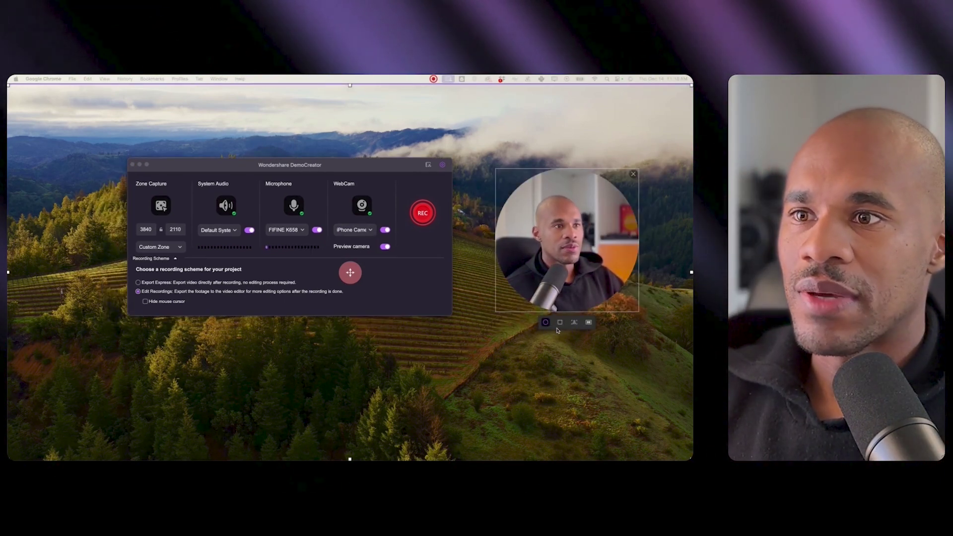
left_click(560, 322)
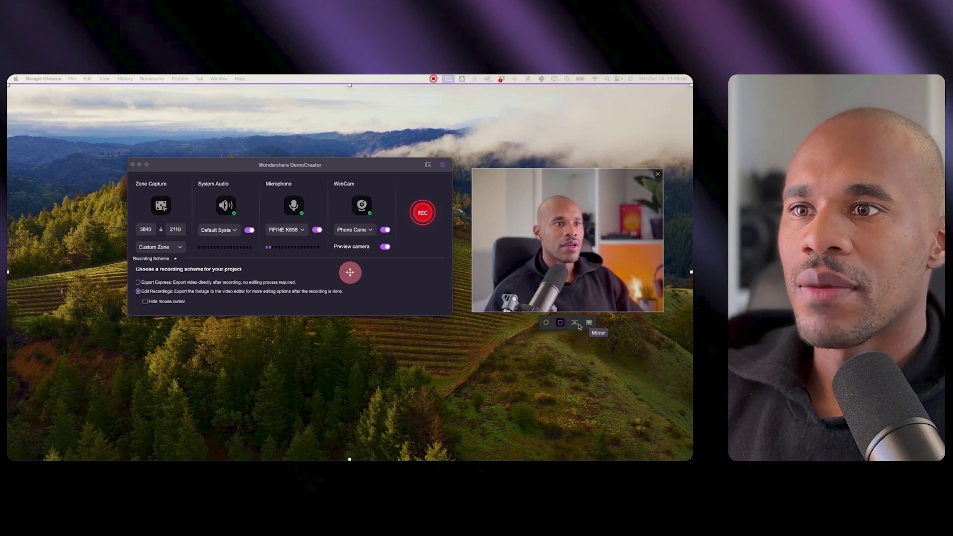
left_click(575, 323)
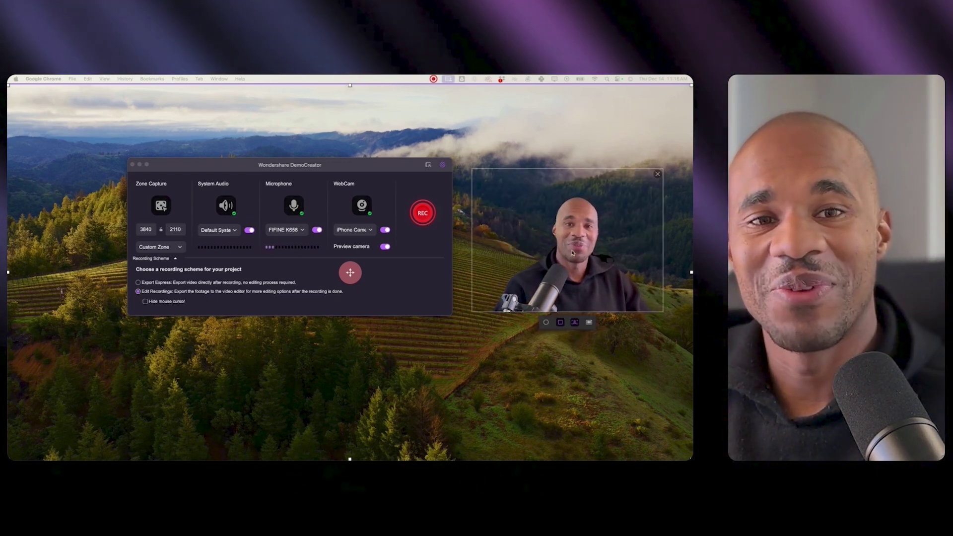
left_click(575, 323)
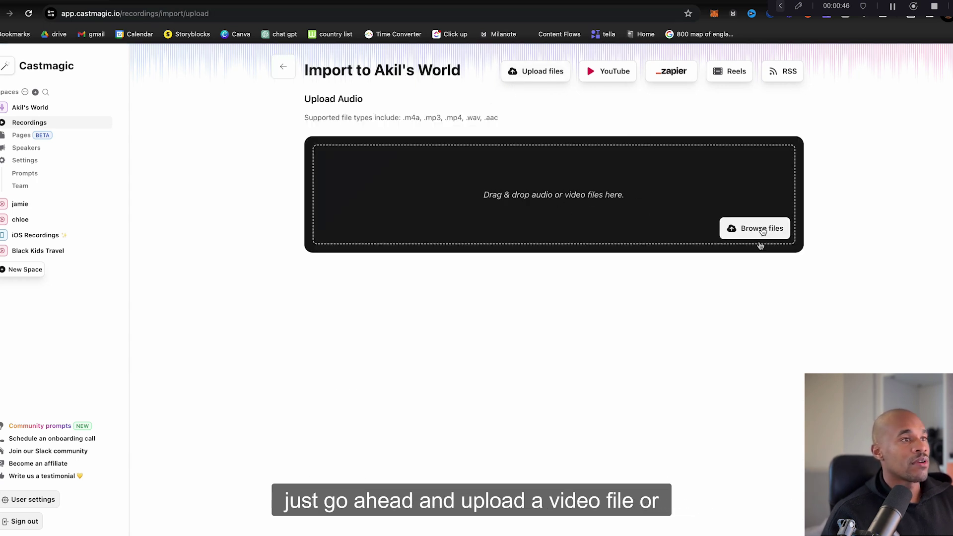
- Open Browse files, cancel the iCloud Drive picker, and go back to Recordings
left_click(761, 229)
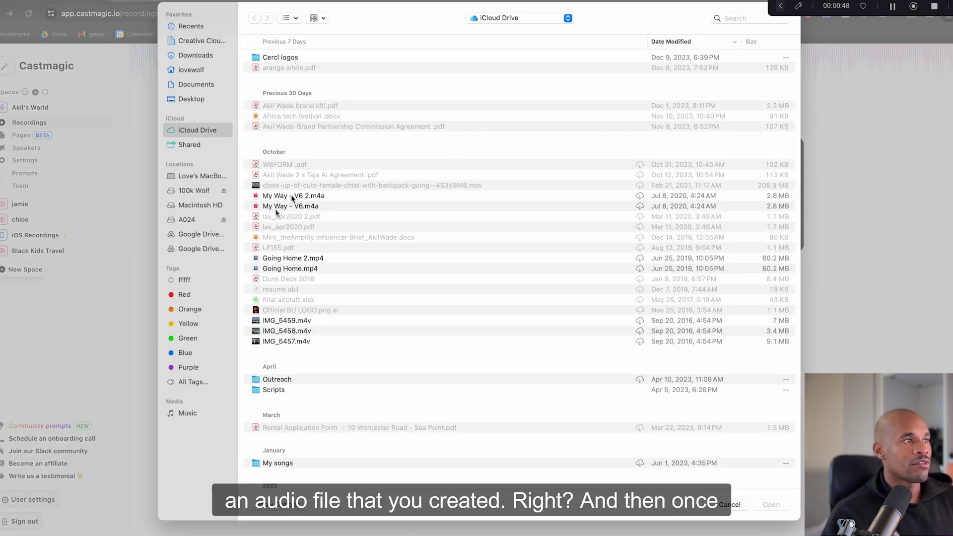
left_click(732, 509)
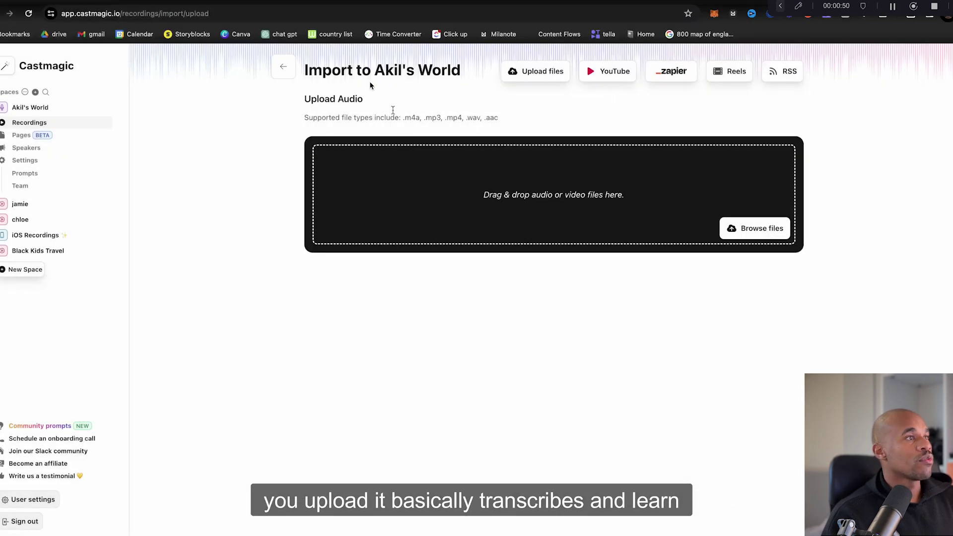
left_click(281, 69)
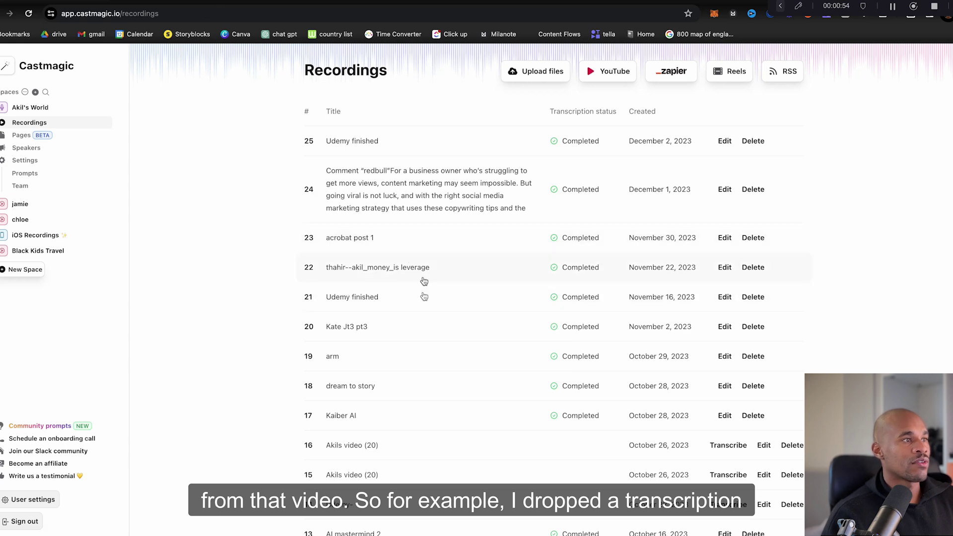
left_click(424, 280)
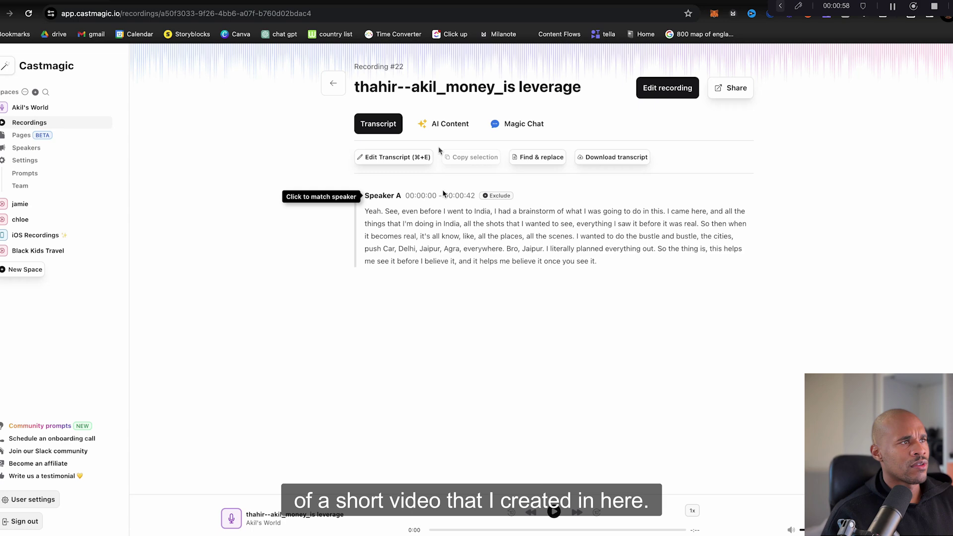
left_click(447, 124)
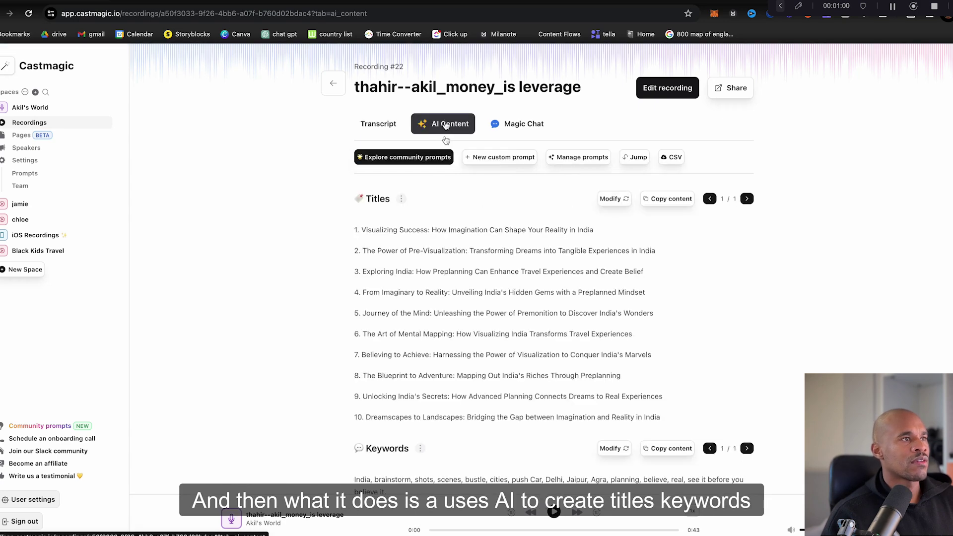
scroll(387, 249, "down", 10)
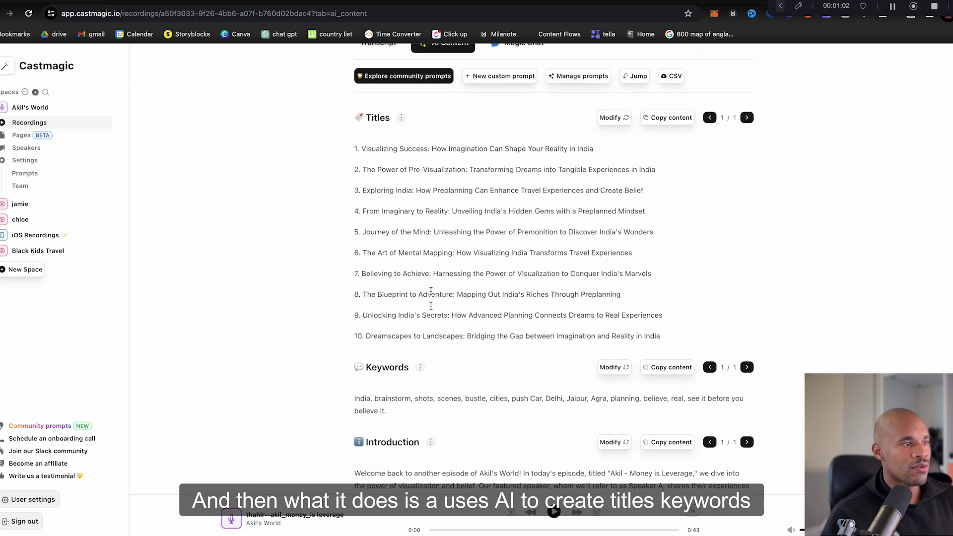
scroll(393, 248, "down", 15)
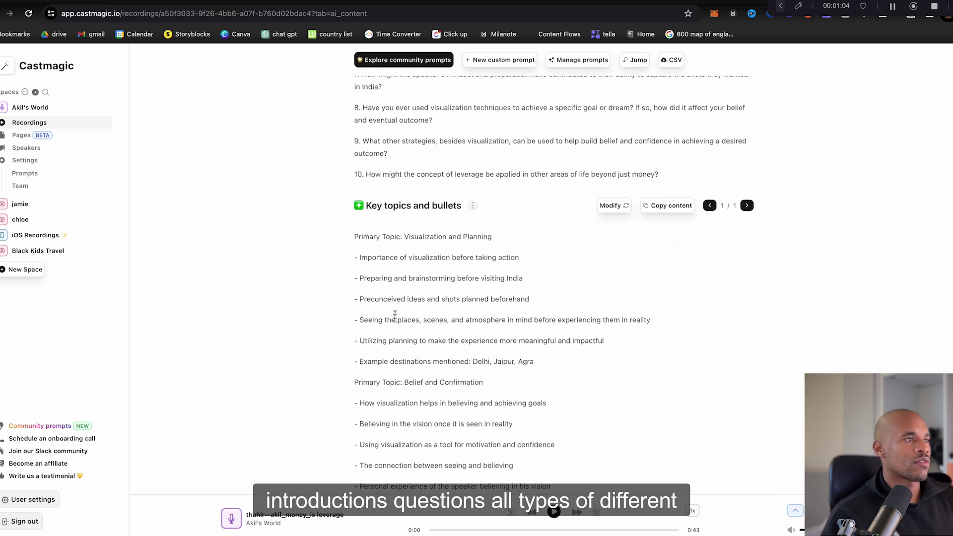
scroll(399, 292, "down", 2)
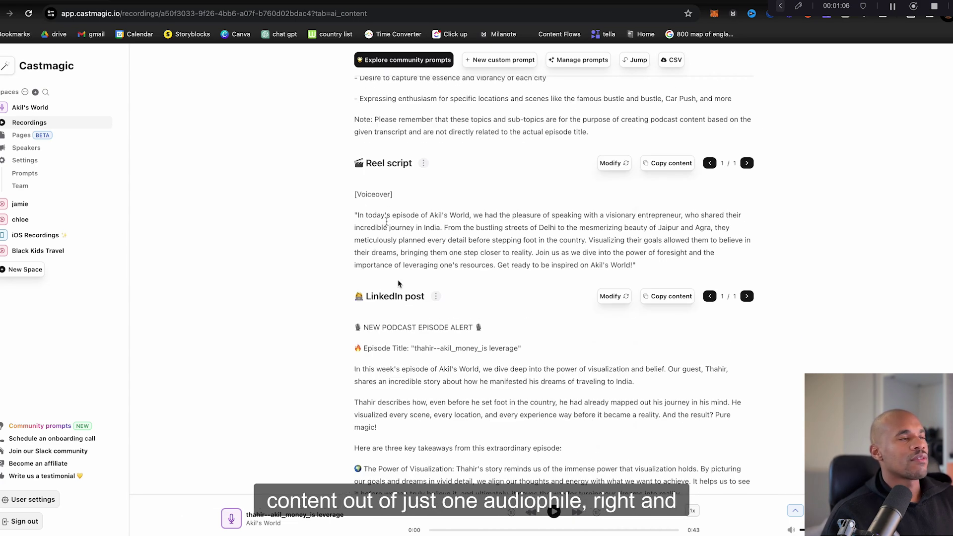
scroll(422, 248, "down", 4)
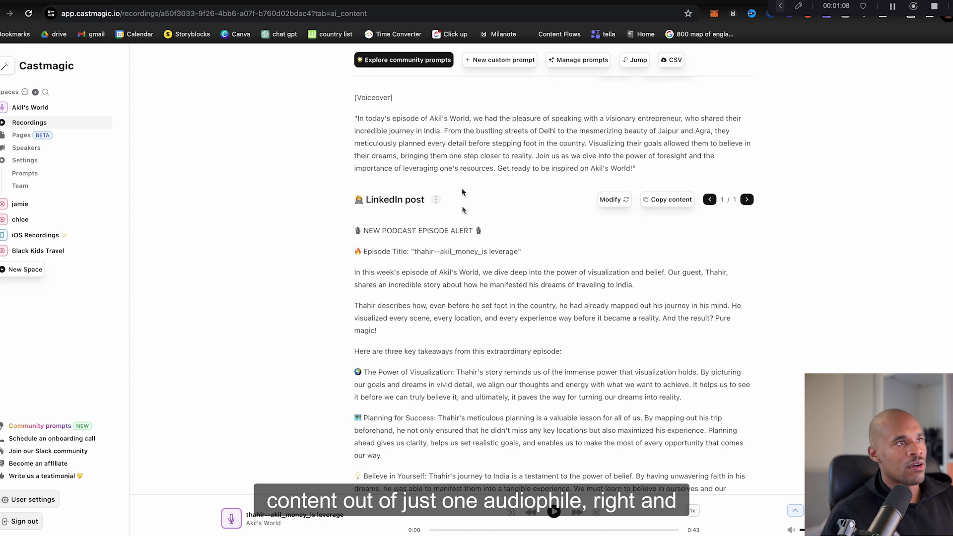
scroll(467, 198, "up", 20)
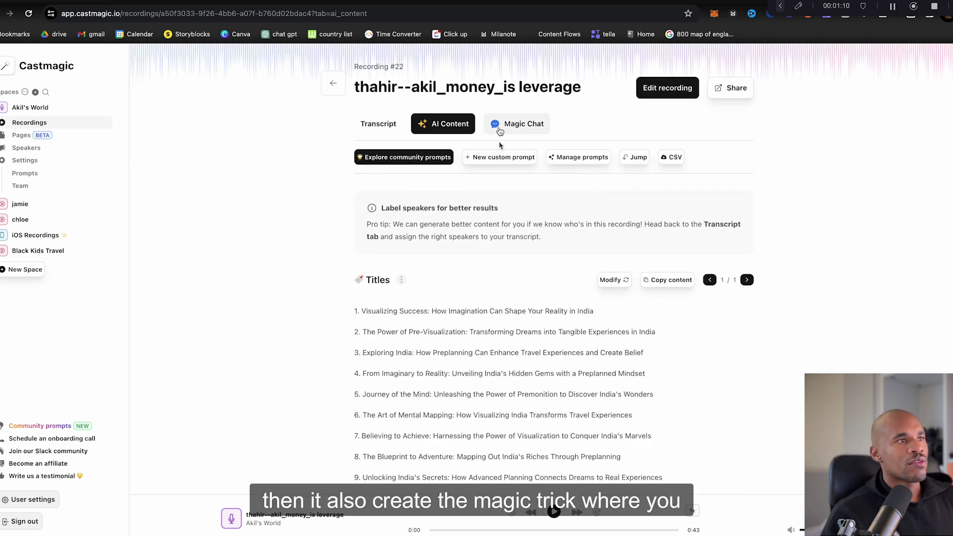
left_click(500, 130)
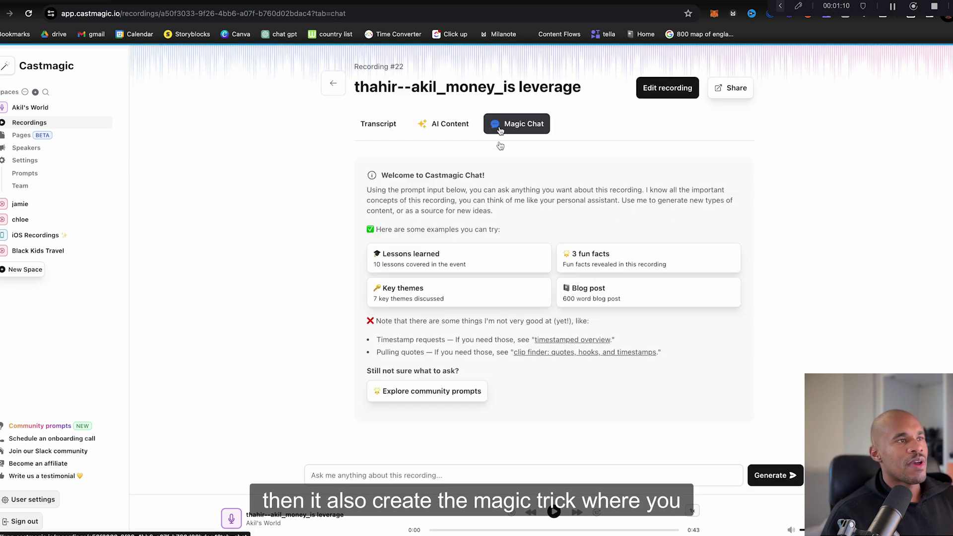
- Ask Magic Chat "what is this about" and read its India trip planning summary
left_click(395, 473)
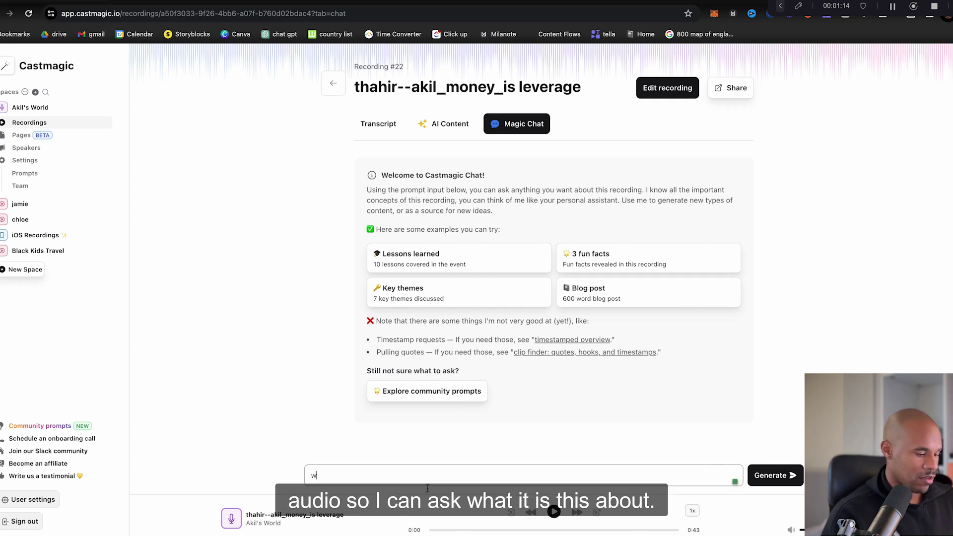
type("what is this about")
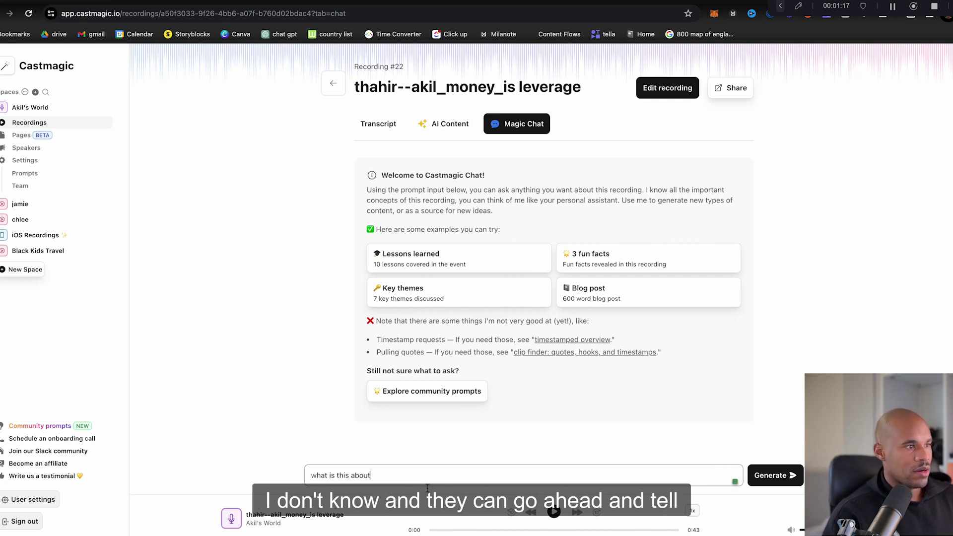
key("Return")
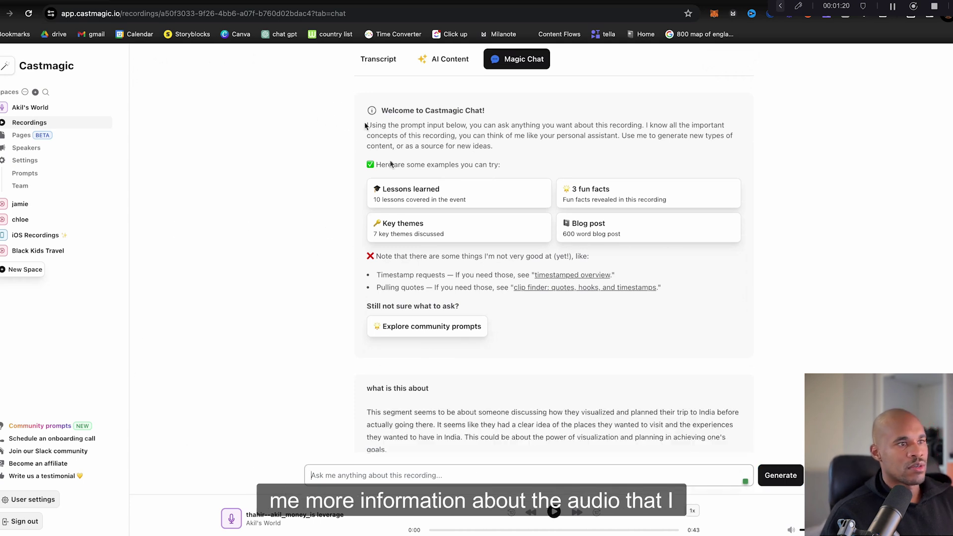
scroll(403, 296, "up", 3)
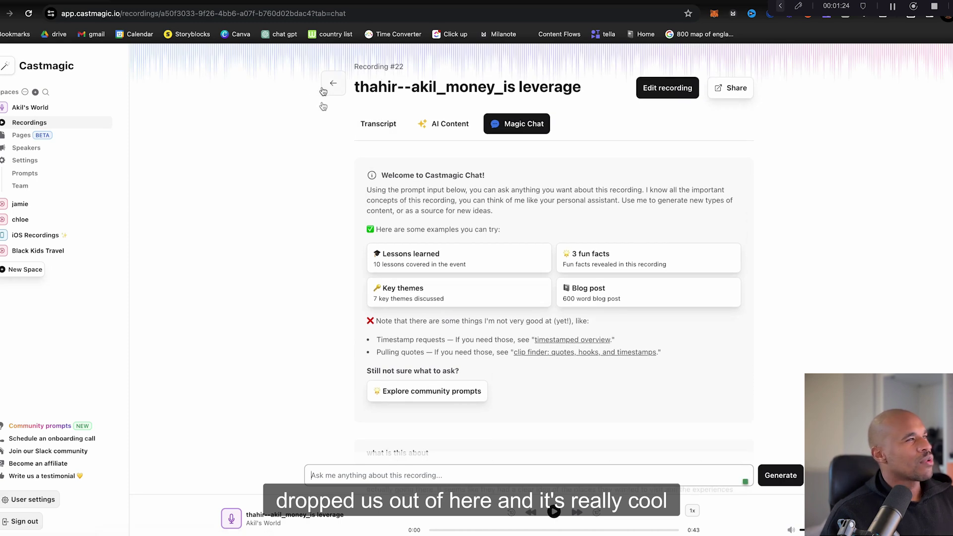
- Go back to Recordings and open the Kaiber AI recording's (#17) AI Content
left_click(70, 123)
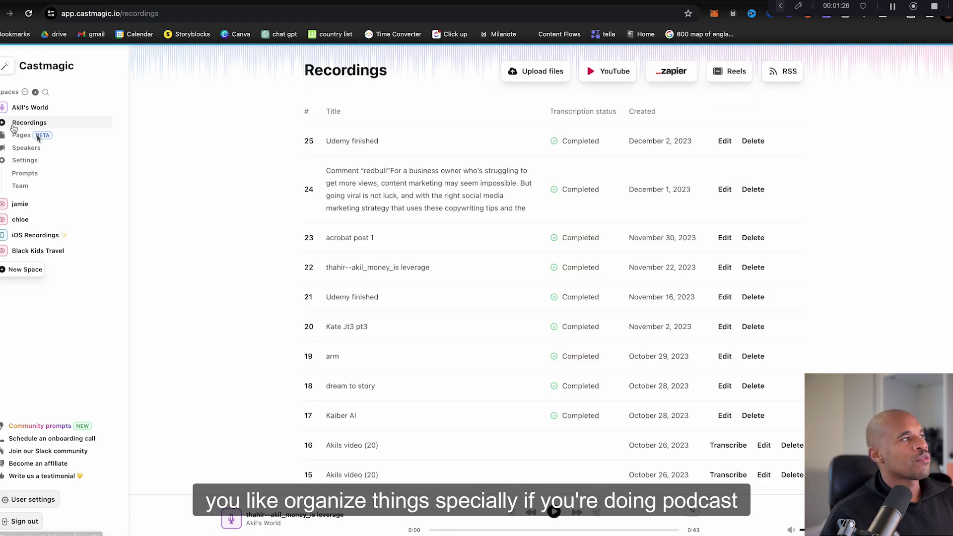
scroll(394, 219, "down", 4)
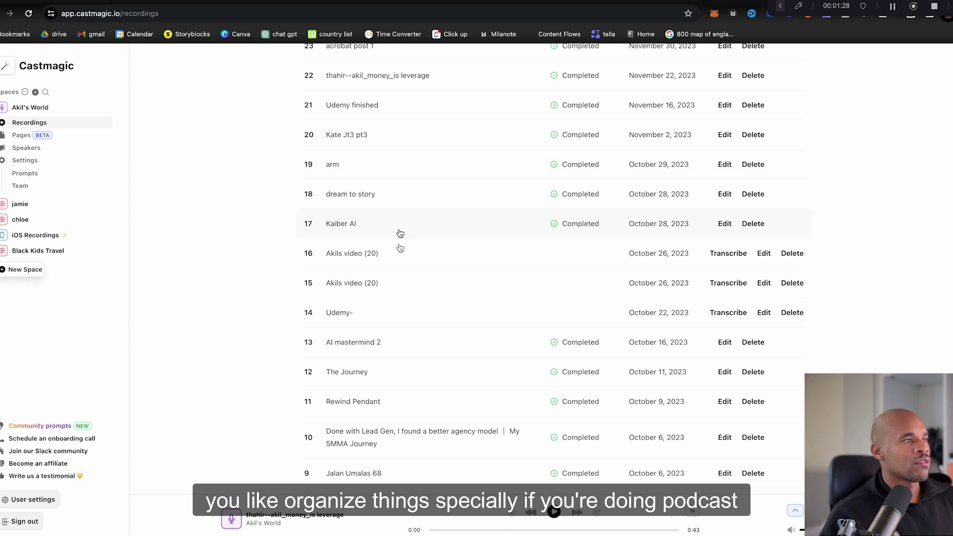
scroll(400, 234, "down", 1)
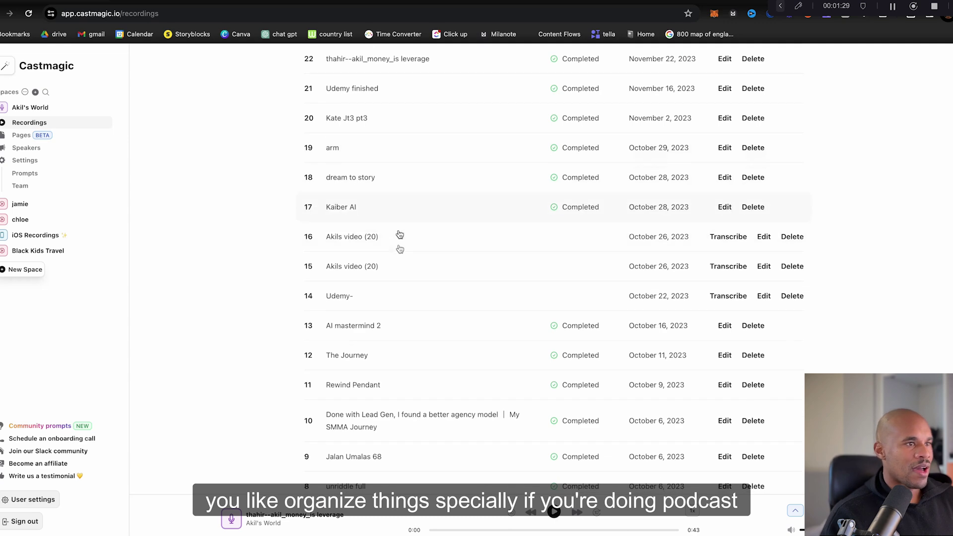
left_click(438, 209)
left_click(431, 130)
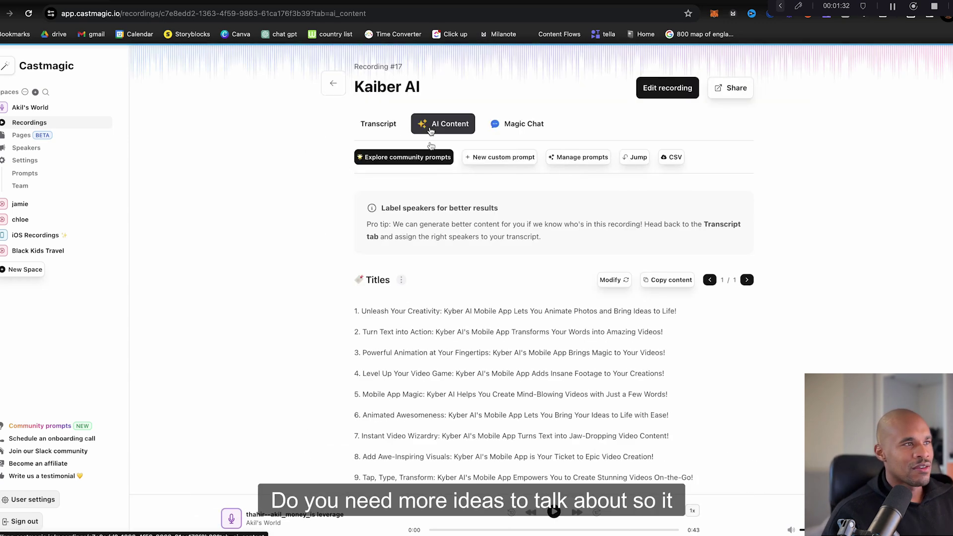
- Scroll through its generated questions, reel script, LinkedIn post and tweet thread
scroll(394, 257, "down", 5)
scroll(394, 257, "down", 8)
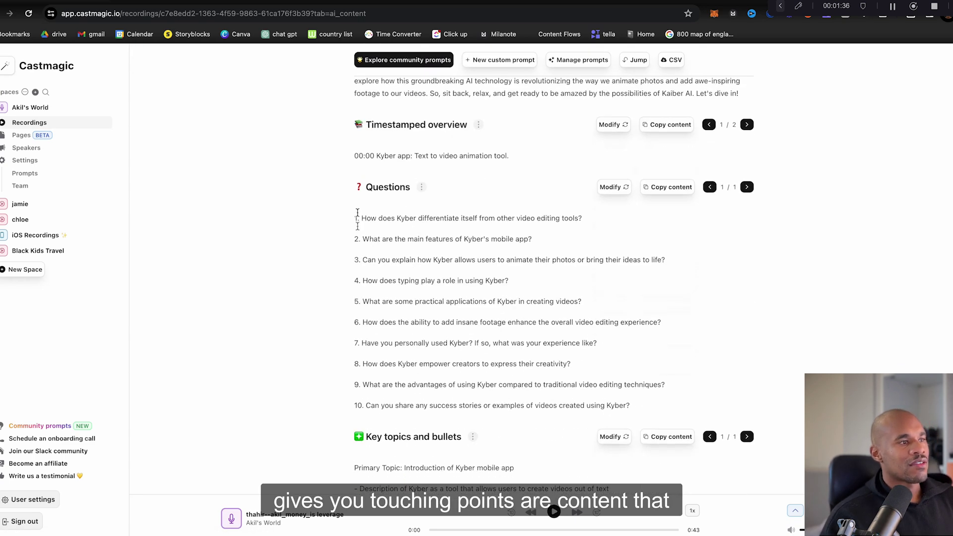
scroll(358, 218, "down", 9)
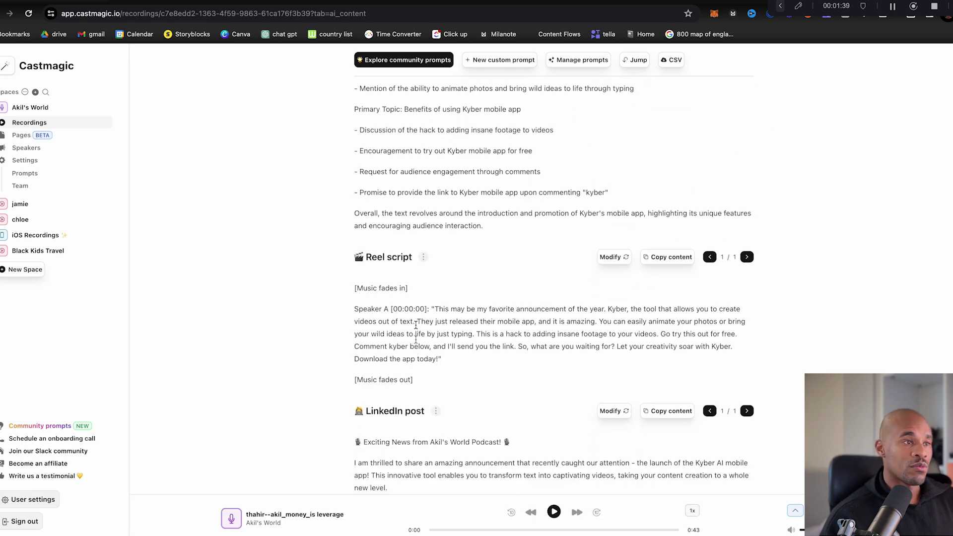
scroll(179, 410, "down", 2)
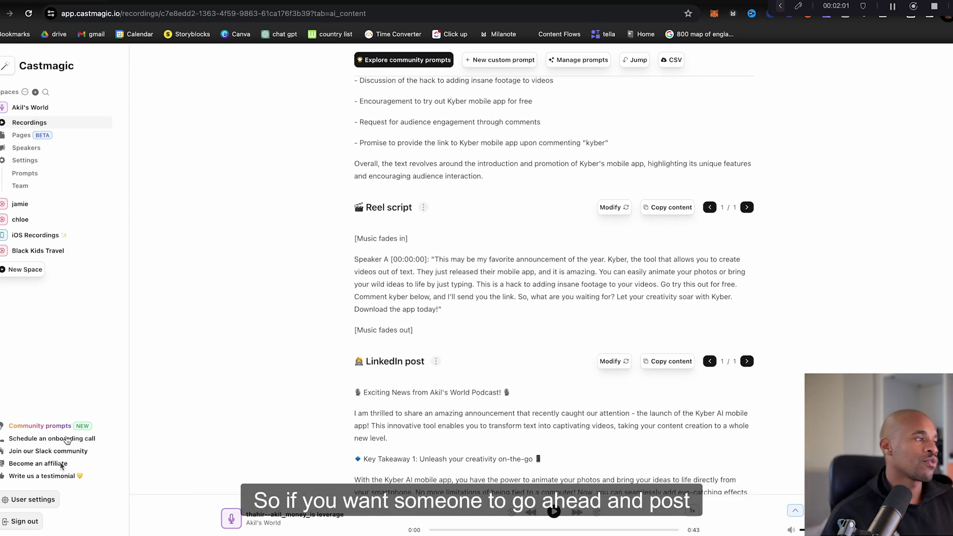
scroll(429, 389, "up", 8)
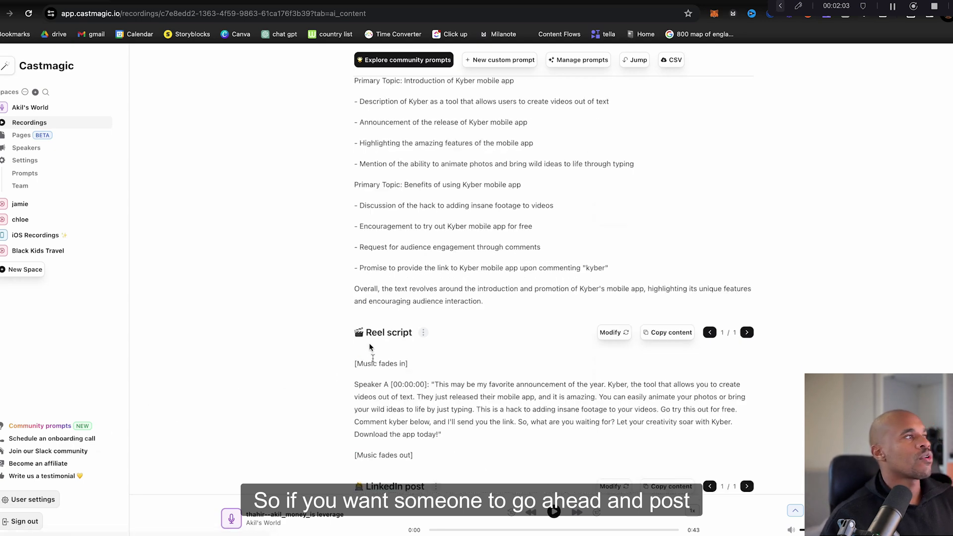
scroll(427, 385, "down", 12)
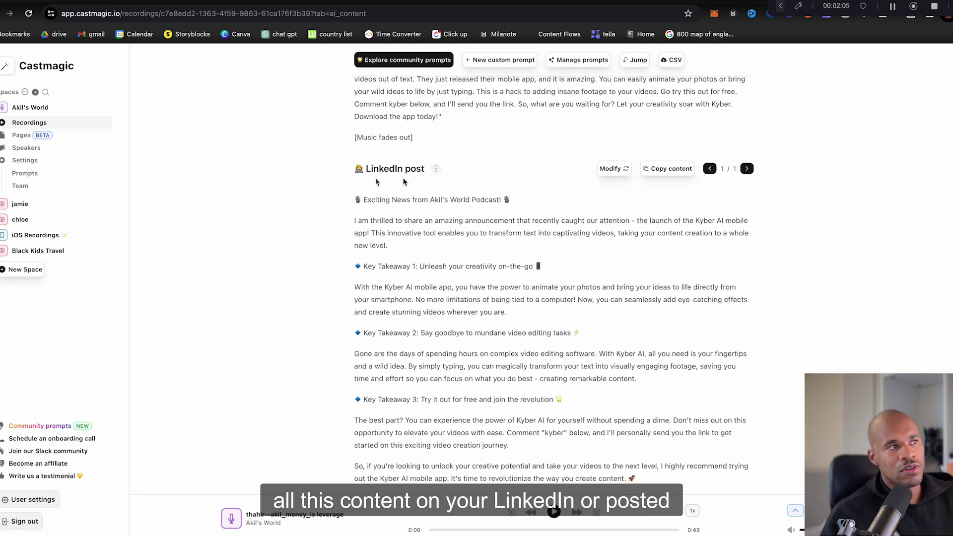
scroll(403, 181, "down", 15)
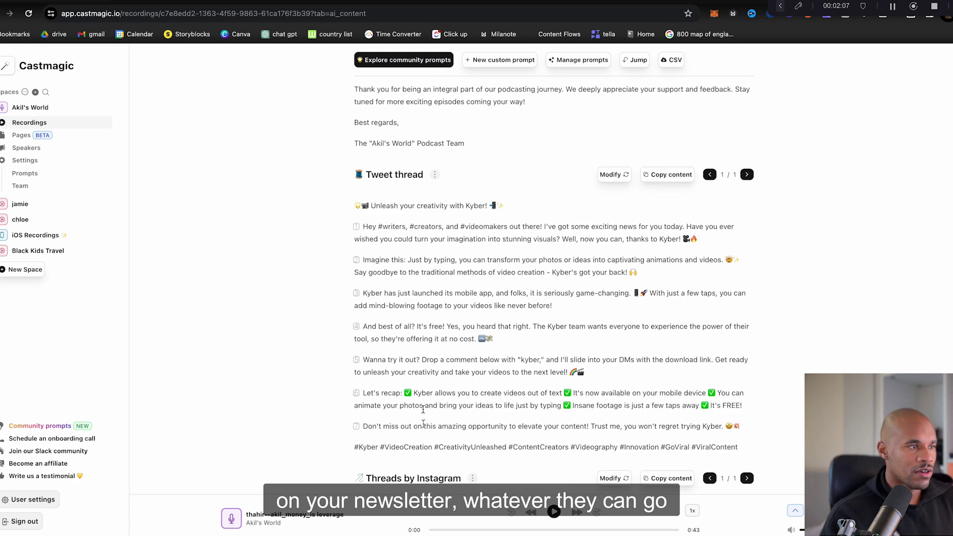
scroll(422, 410, "down", 1)
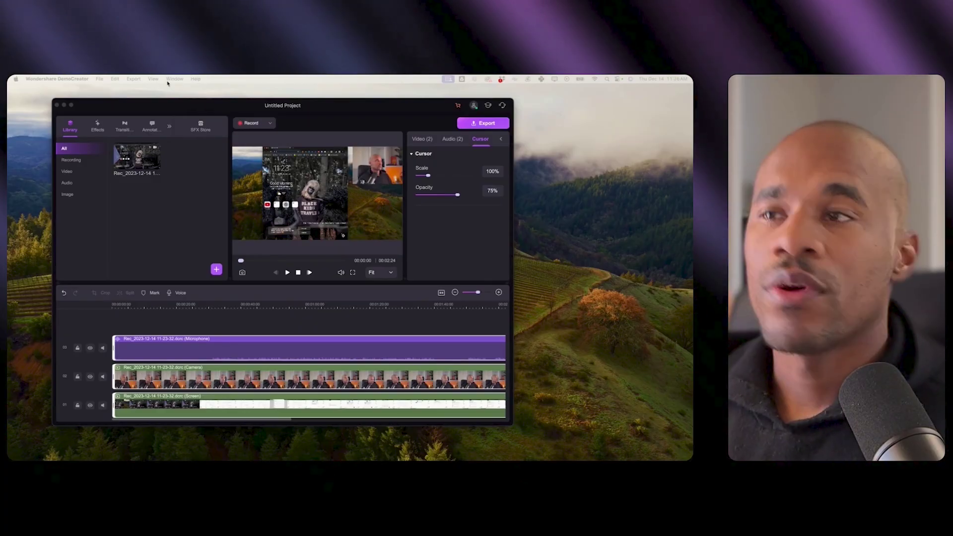
- Select the Camera clip to show its 58% scale properties, then mute and unmute the Microphone
left_click_drag(364, 105, 412, 111)
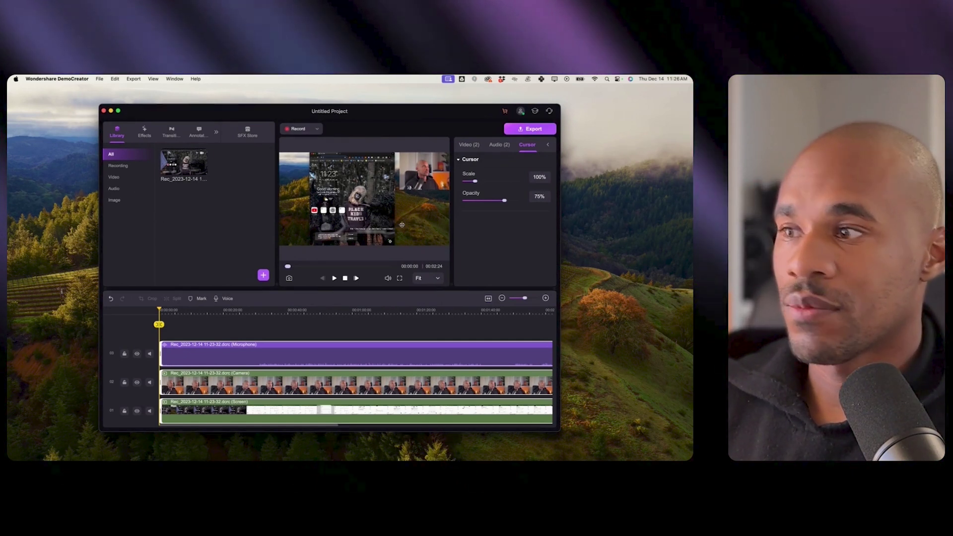
left_click(213, 390)
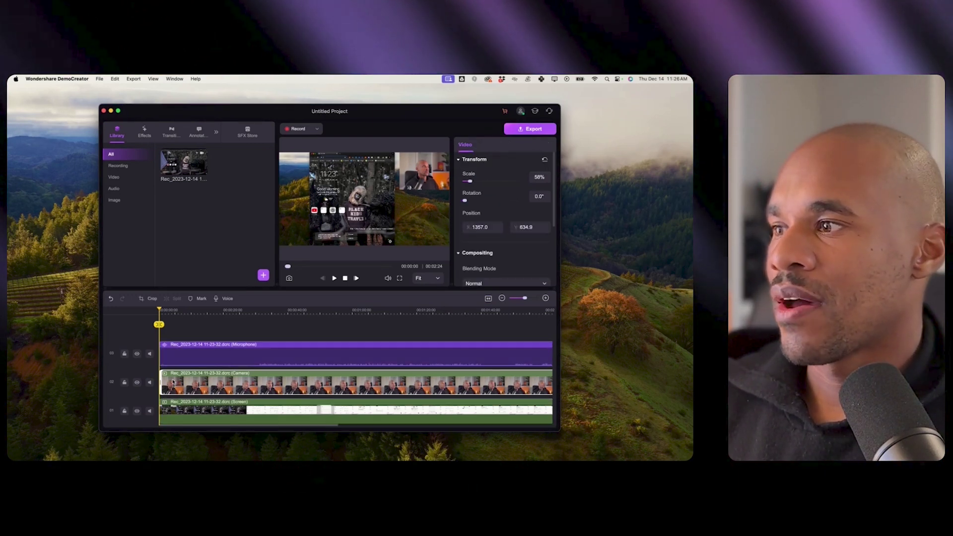
left_click(148, 354)
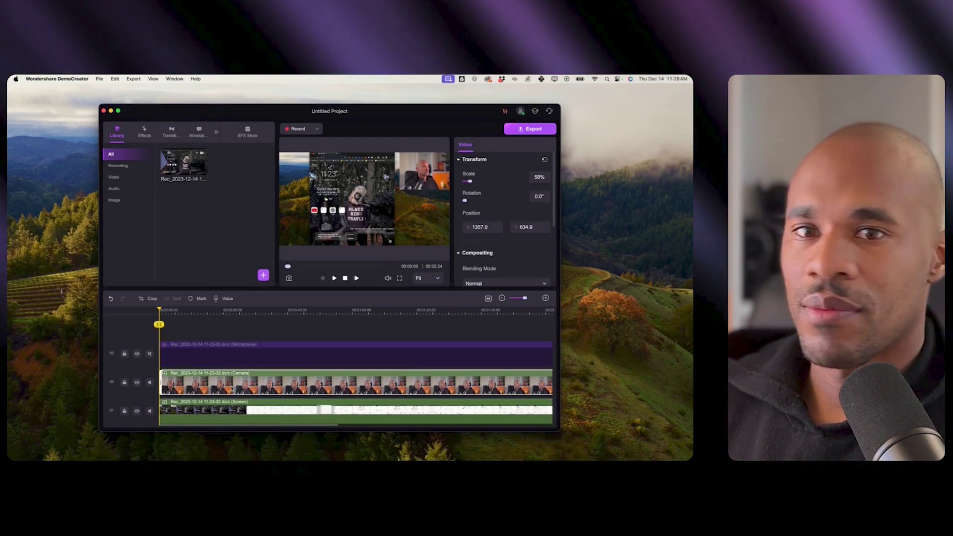
left_click(150, 354)
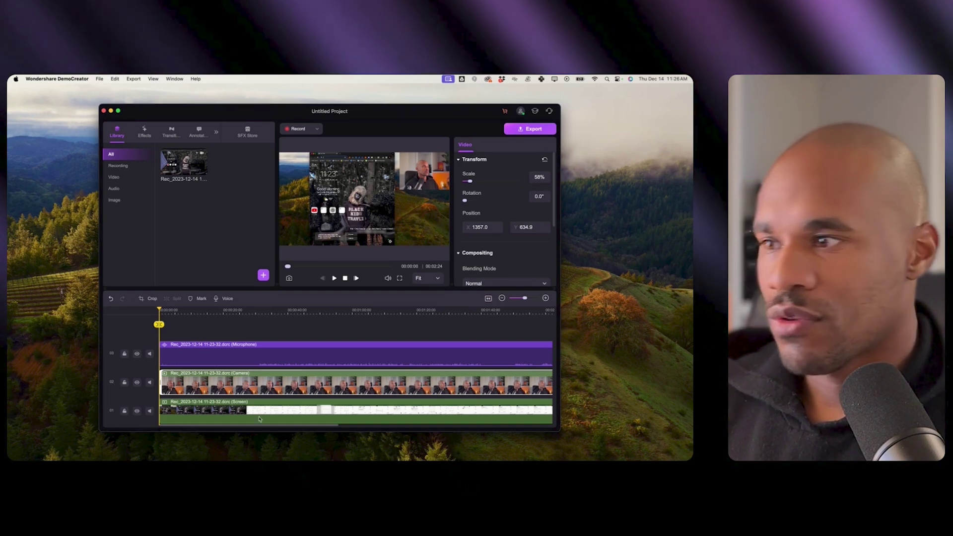
- Jump to 00:36 and nudge the webcam overlay left to horizontal position 1316.7
key("space")
left_click(275, 317)
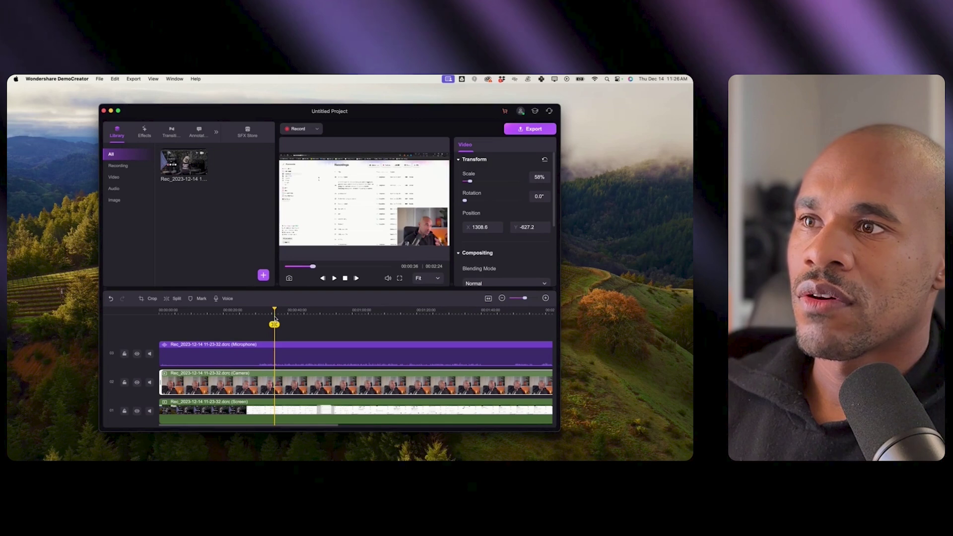
mouse_move(425, 231)
left_mouse_down()
mouse_move(330, 234)
mouse_move(435, 235)
left_mouse_up()
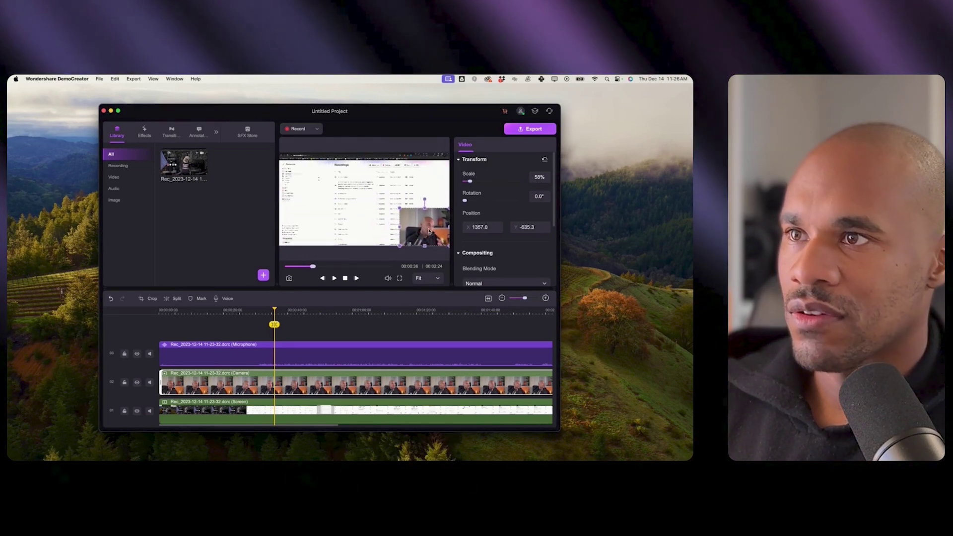
- Browse the Green Screen, Pan&Zoom and Text Behaviors effects, then open the SFX Store
left_click(144, 132)
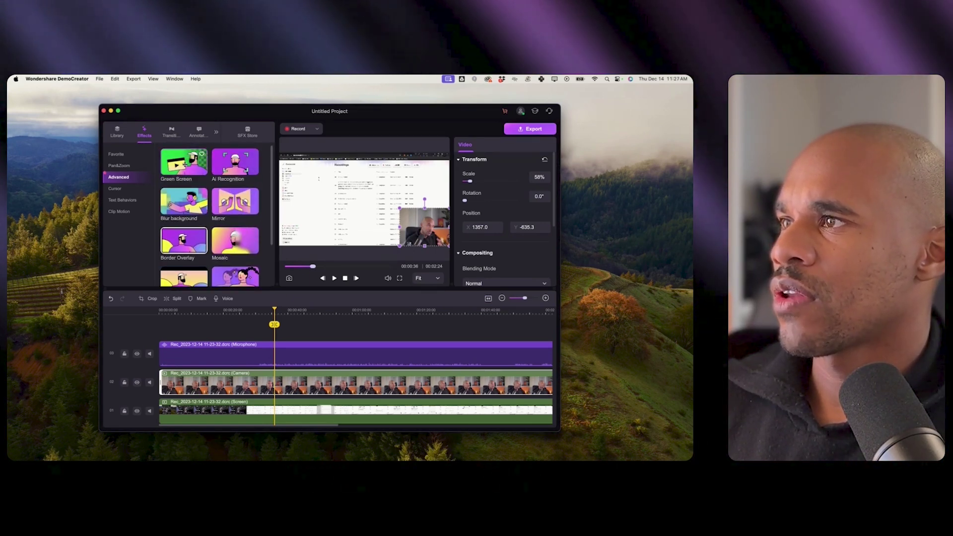
left_click(199, 156)
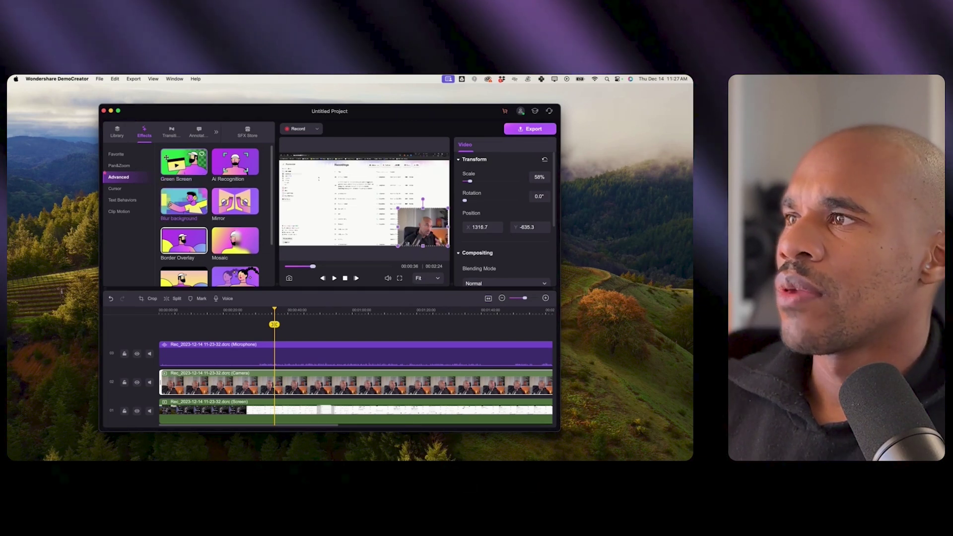
left_click(114, 168)
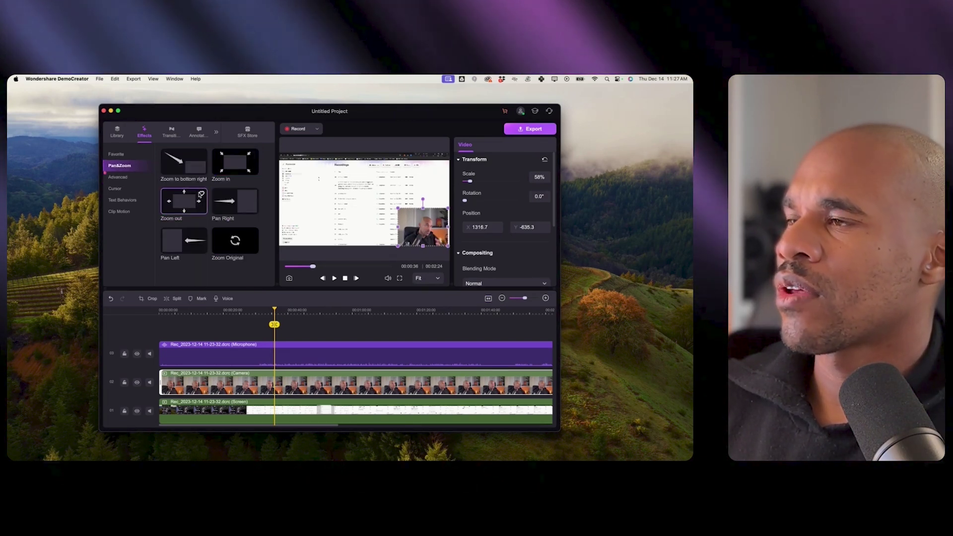
left_click(128, 198)
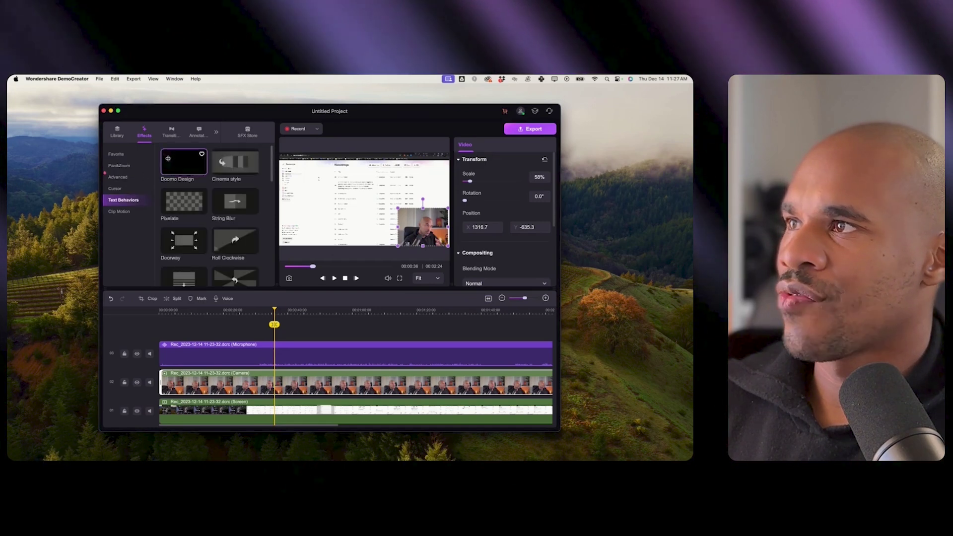
left_click(247, 132)
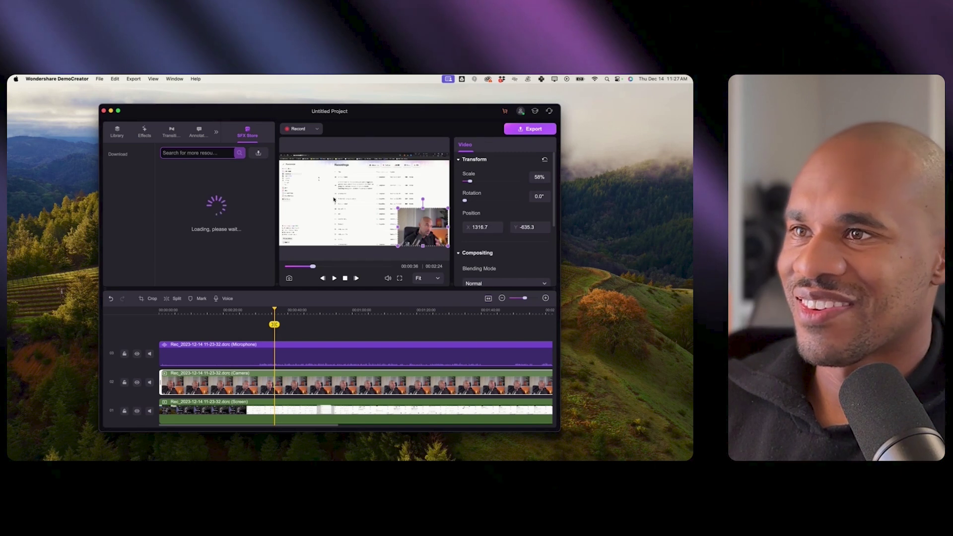
- Split the screen, microphone and camera tracks at 00:31 and delete the opening parts
left_click(255, 411)
left_click(241, 312)
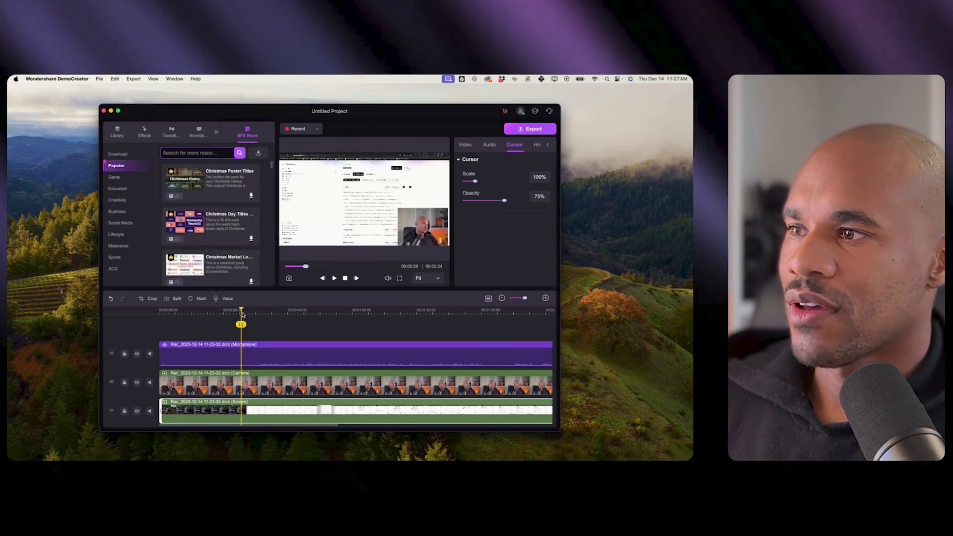
left_click_drag(243, 314, 257, 314)
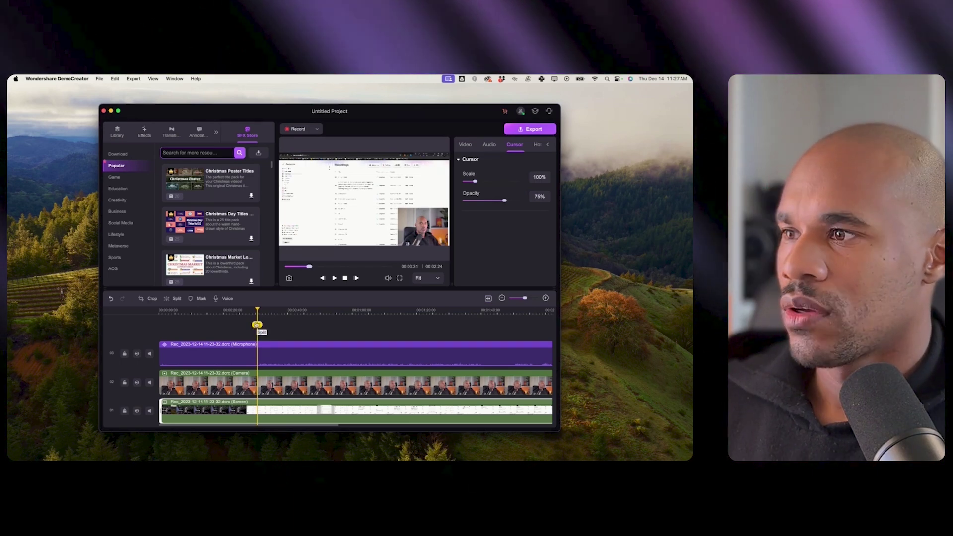
key("super+b")
left_click(273, 383)
left_click_drag(244, 340, 252, 415)
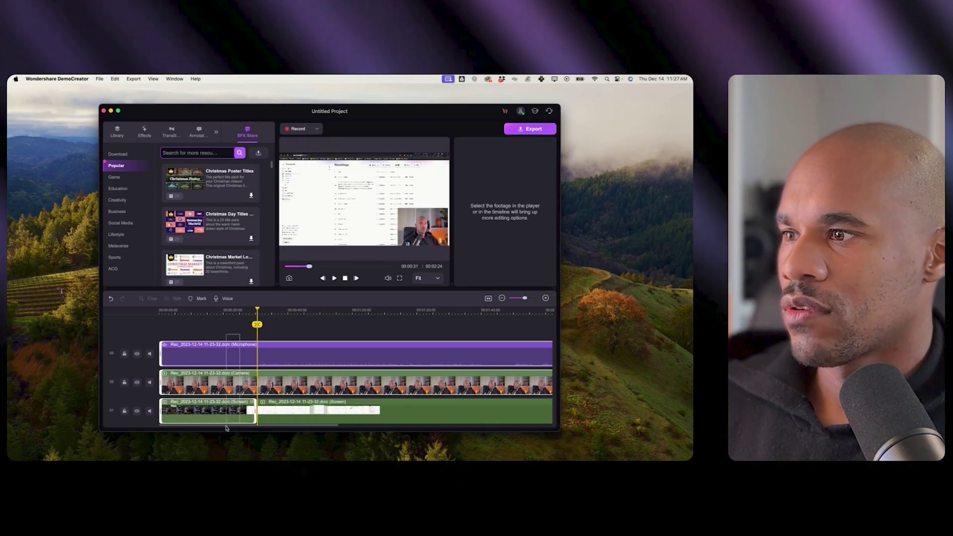
left_click(257, 324)
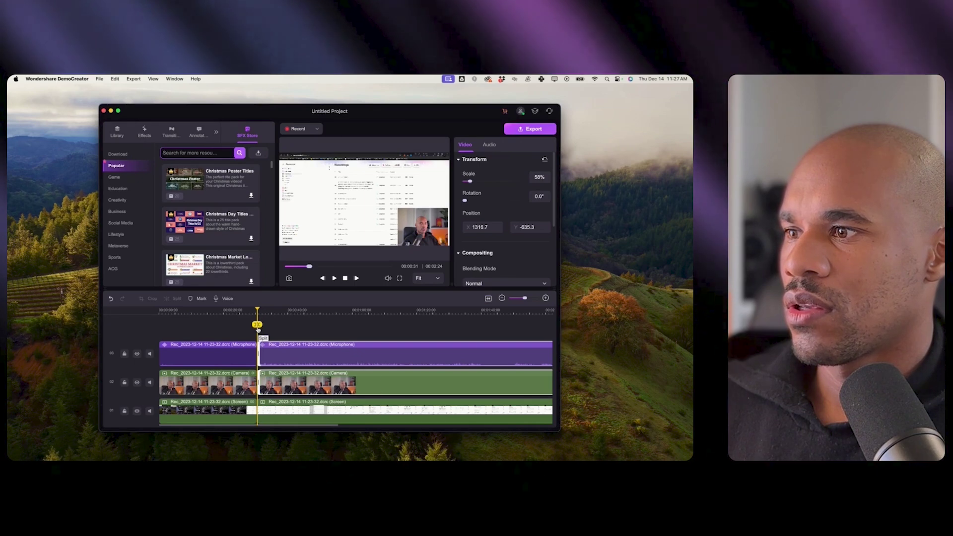
key("Delete")
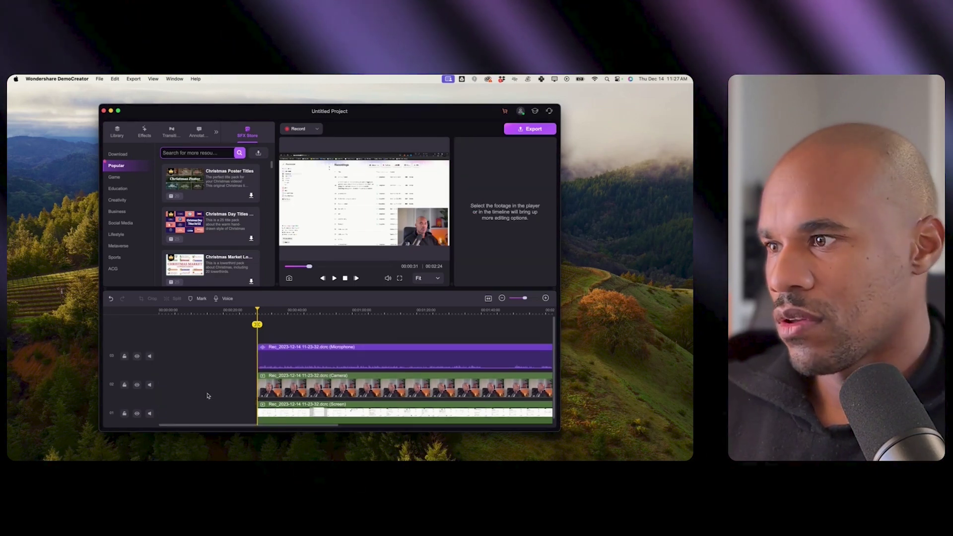
left_click(215, 420)
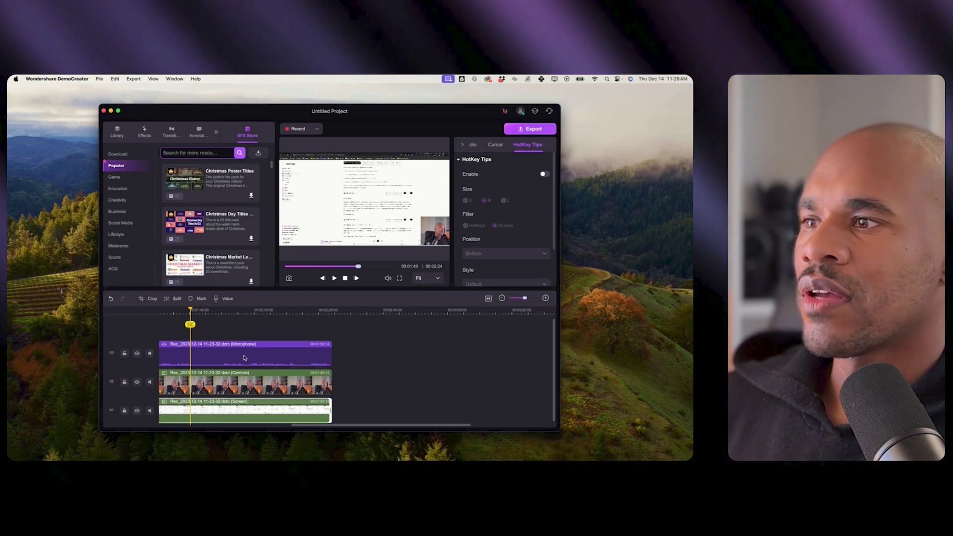
- Set the webcam overlay scale to 44% and open the Export dialog (MOV, 3840×2104)
left_click(431, 243)
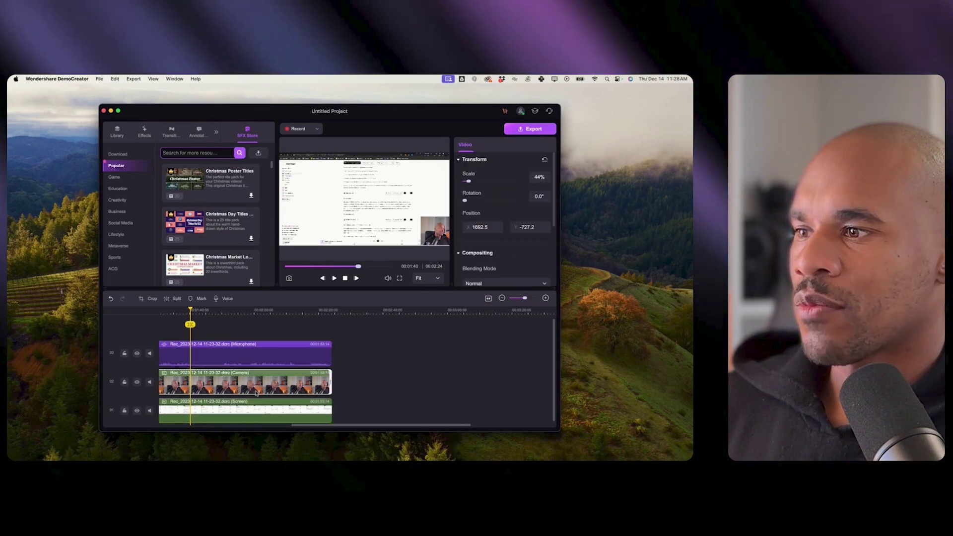
left_click(435, 235)
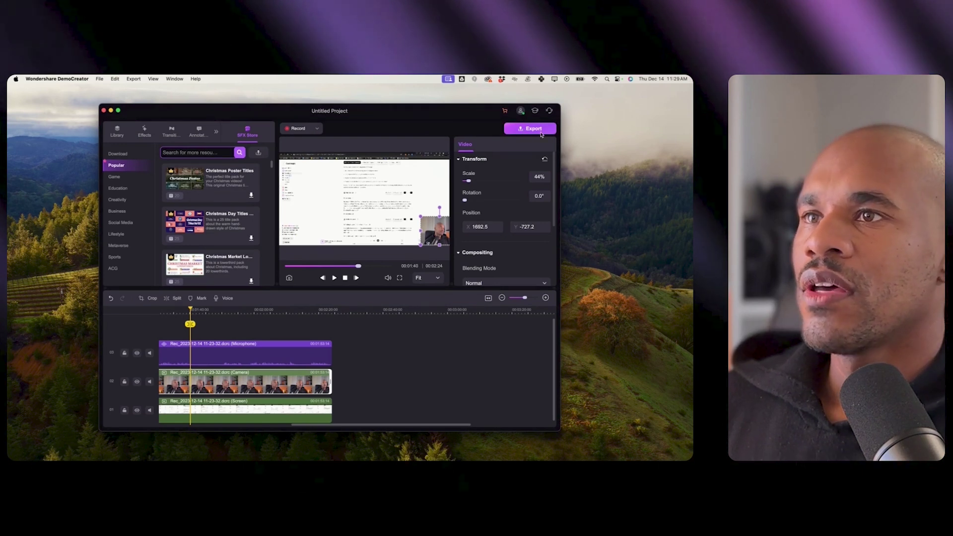
key("super+e")
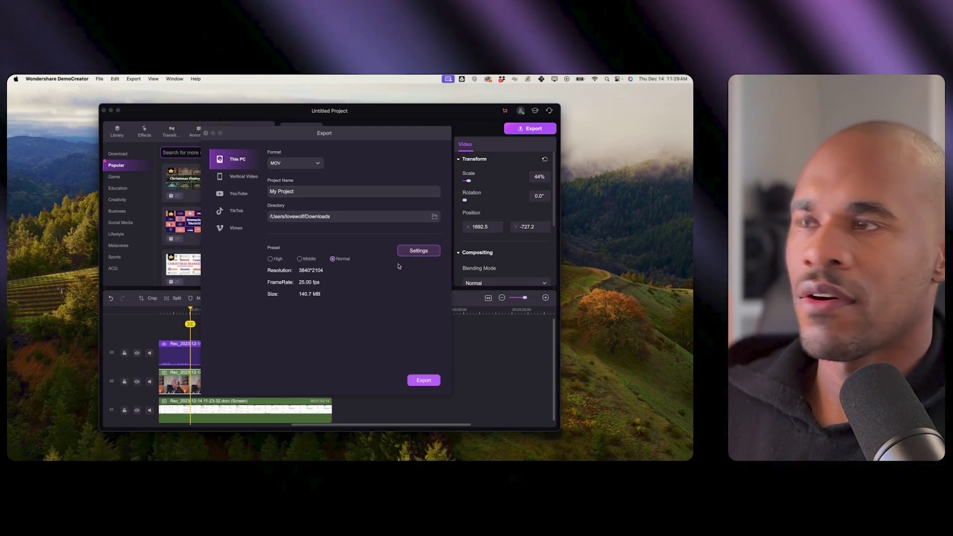
- Check the Vertical Video, YouTube, TikTok and Vimeo export targets
left_click(242, 177)
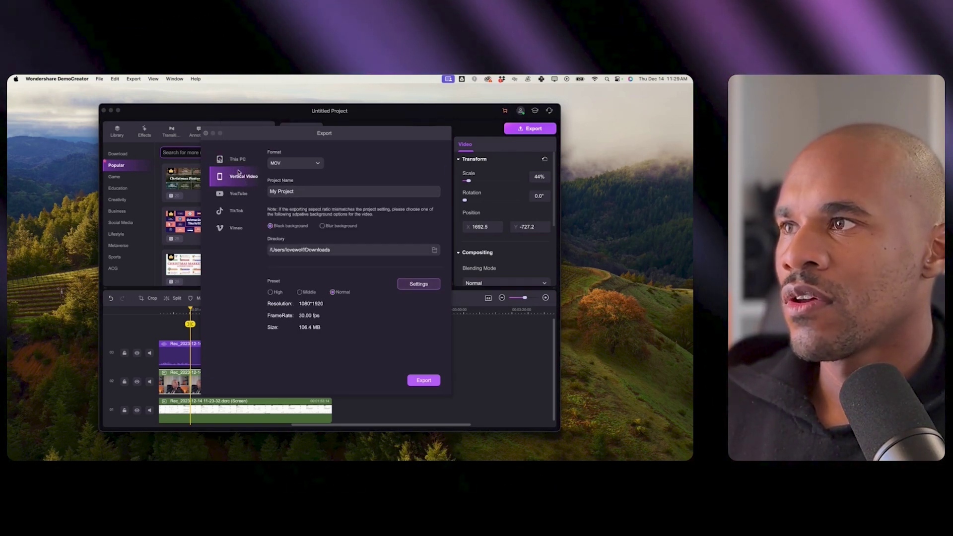
left_click(238, 194)
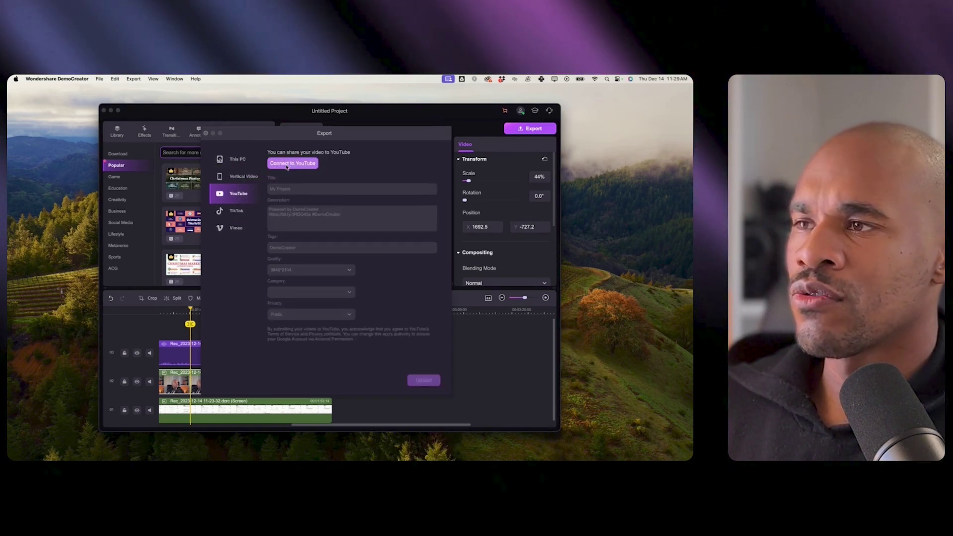
left_click(236, 210)
left_click(236, 228)
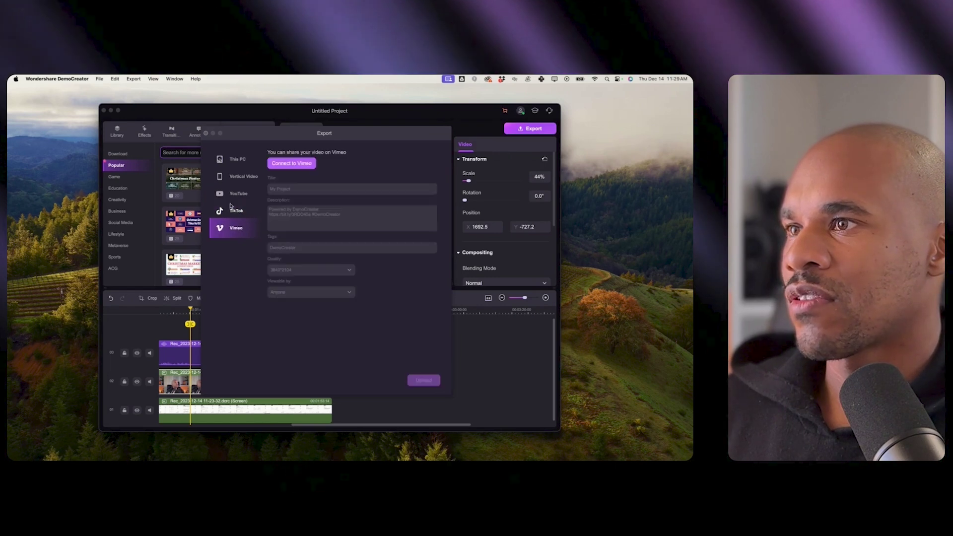
- Export to This PC as 'demo creator' in MOV format to Downloads
left_click(227, 163)
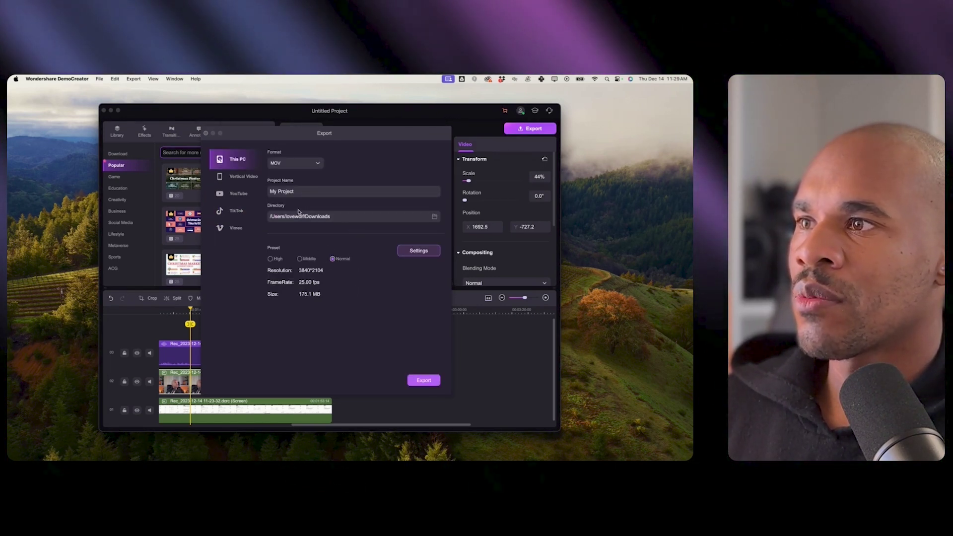
left_click(300, 191)
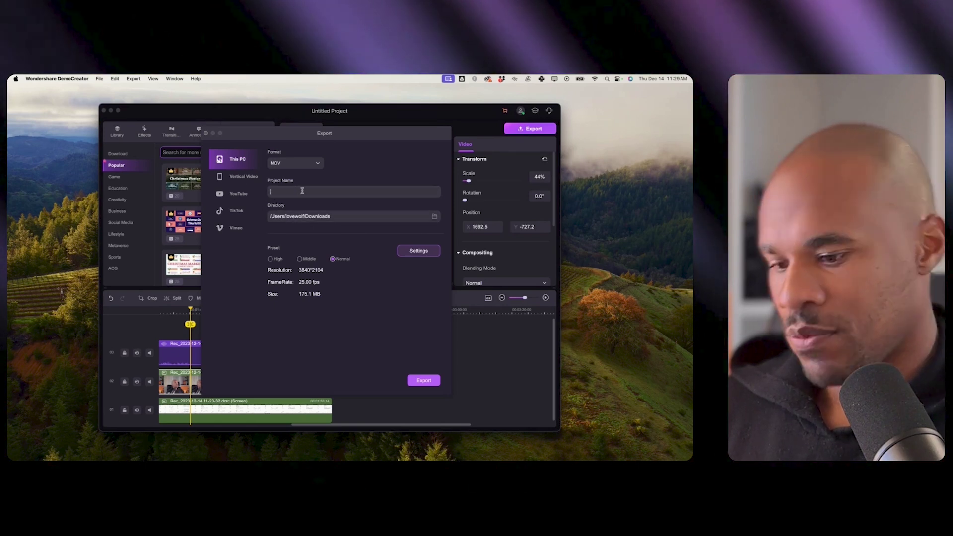
type("demo creator")
left_click(422, 380)
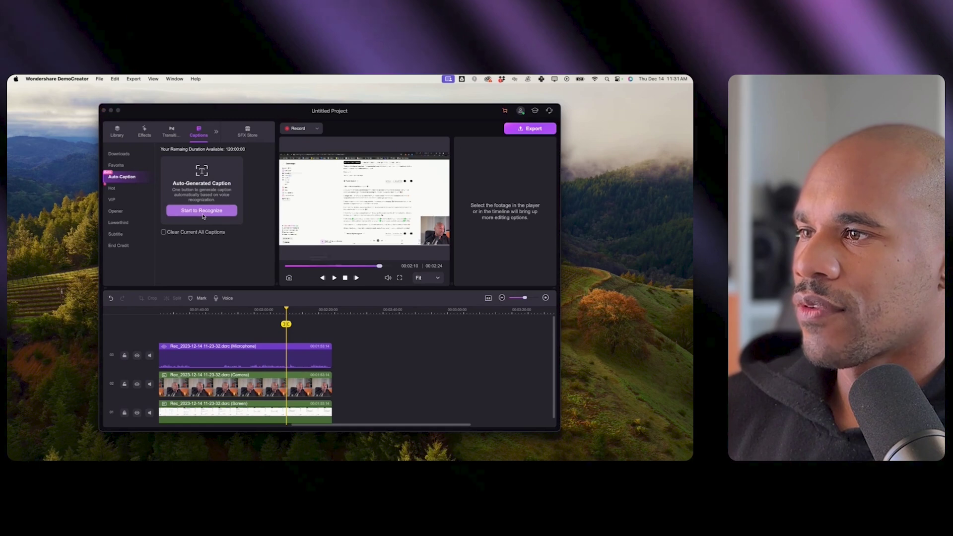
- Start Auto-Caption recognition to generate captions from the narration
left_click(202, 213)
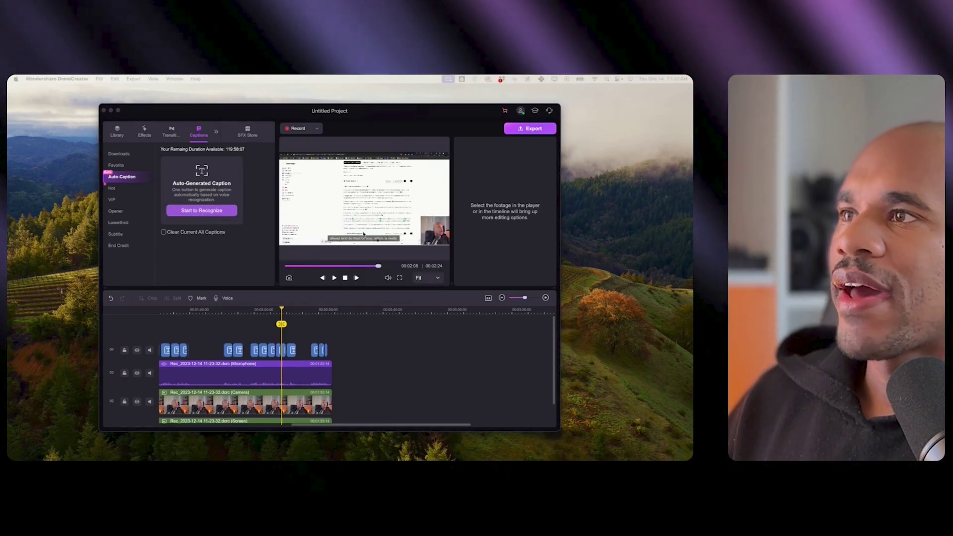